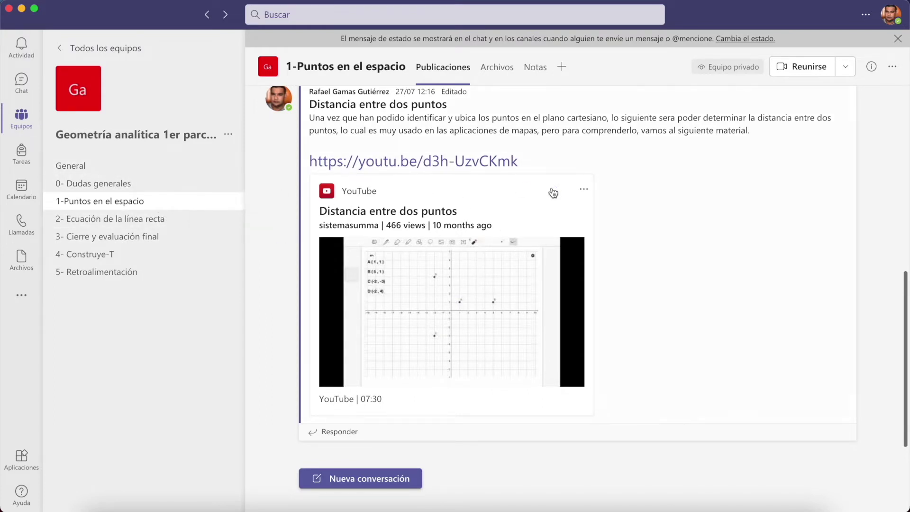
pyautogui.scroll(10, 437, 244)
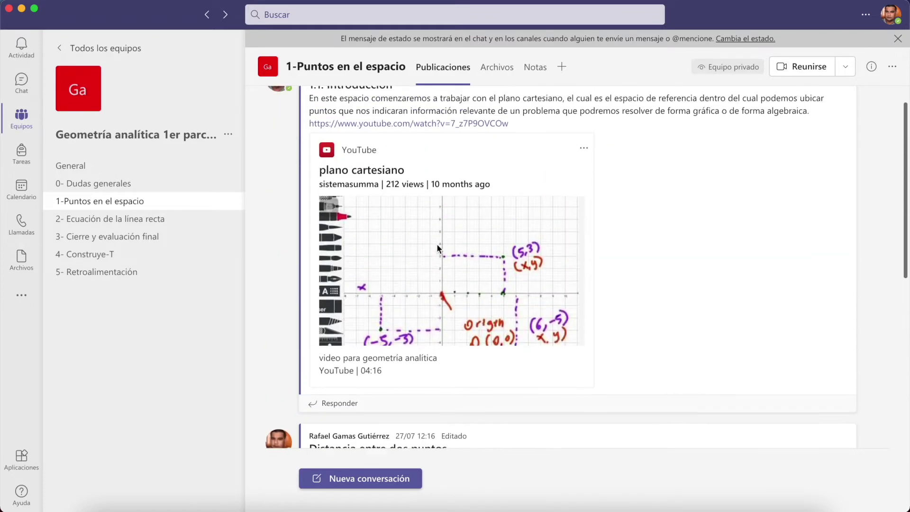
pyautogui.scroll(-10, 437, 244)
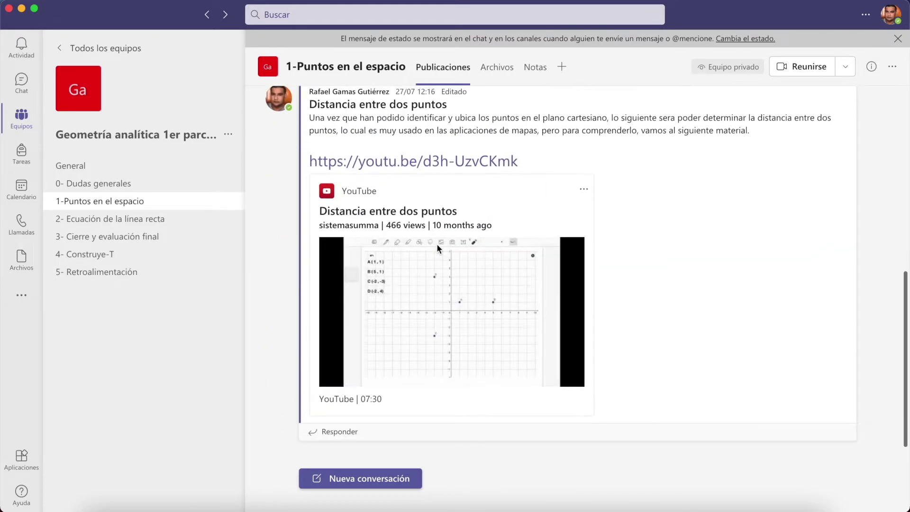
pyautogui.scroll(10, 364, 317)
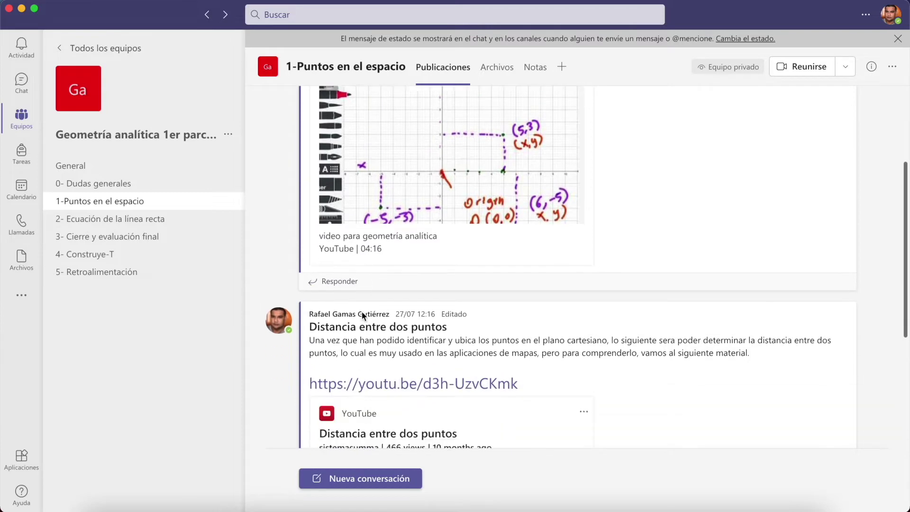
# Start a new assignment (Tarea) for the class "Geometría analítica 1er parcial"
pyautogui.click(24, 157)
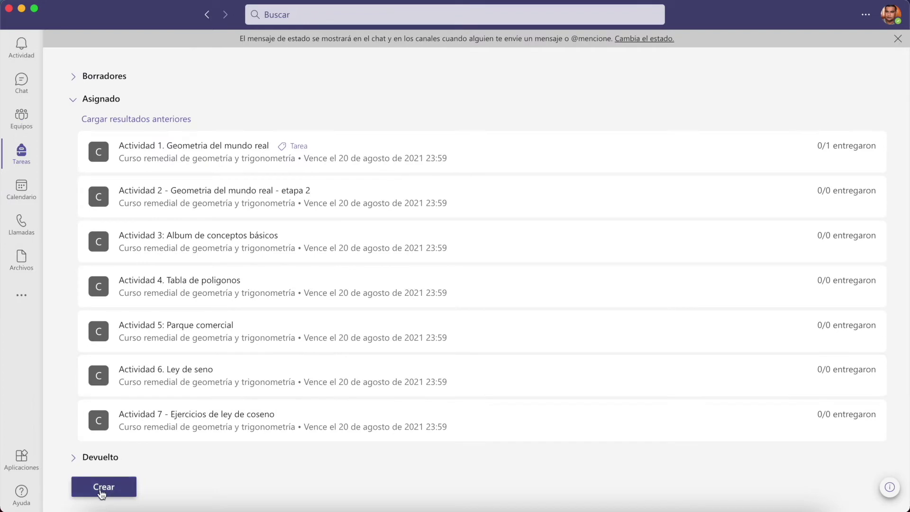
pyautogui.click(103, 489)
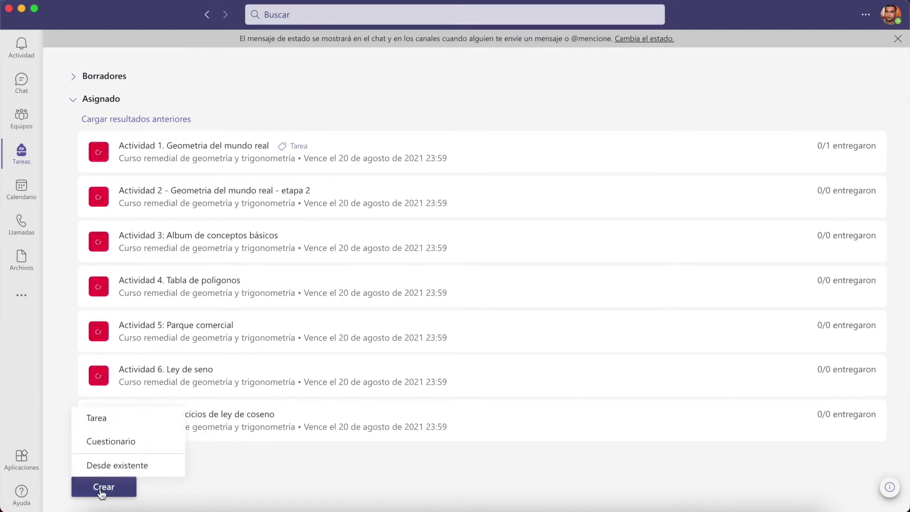
pyautogui.click(130, 418)
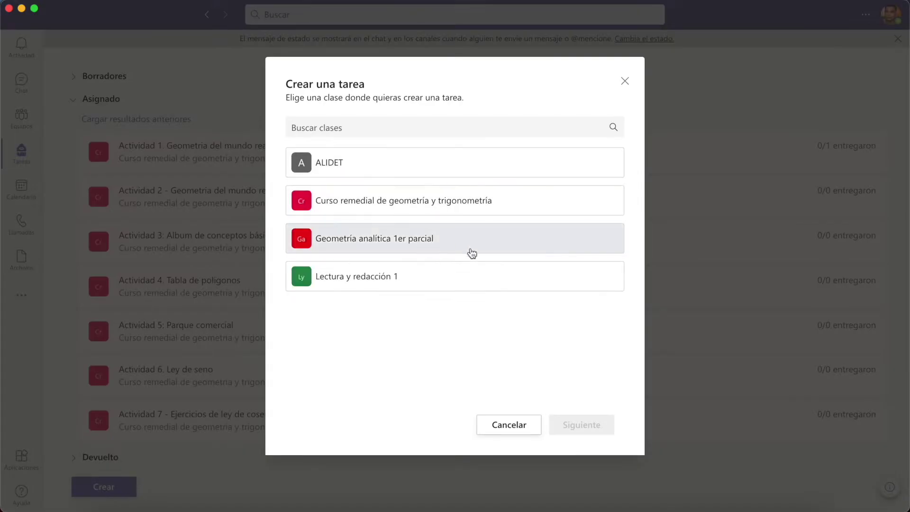
pyautogui.click(380, 244)
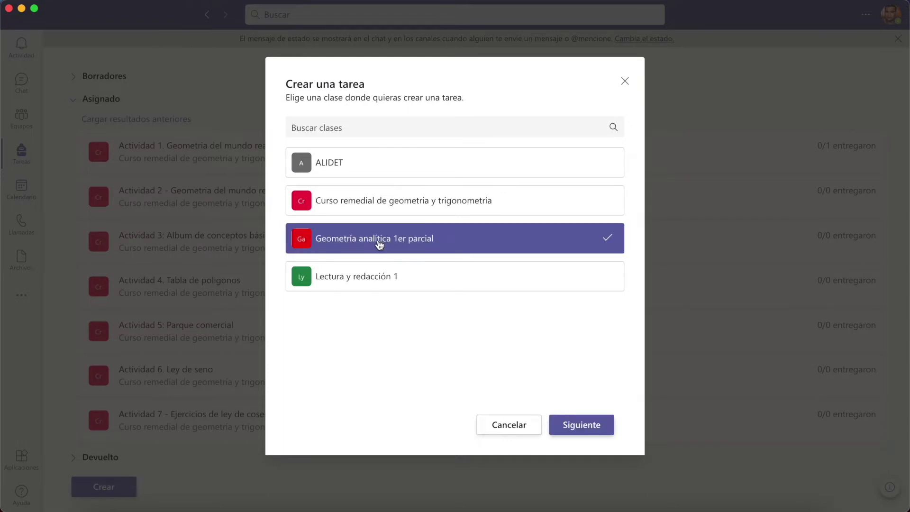
pyautogui.click(574, 426)
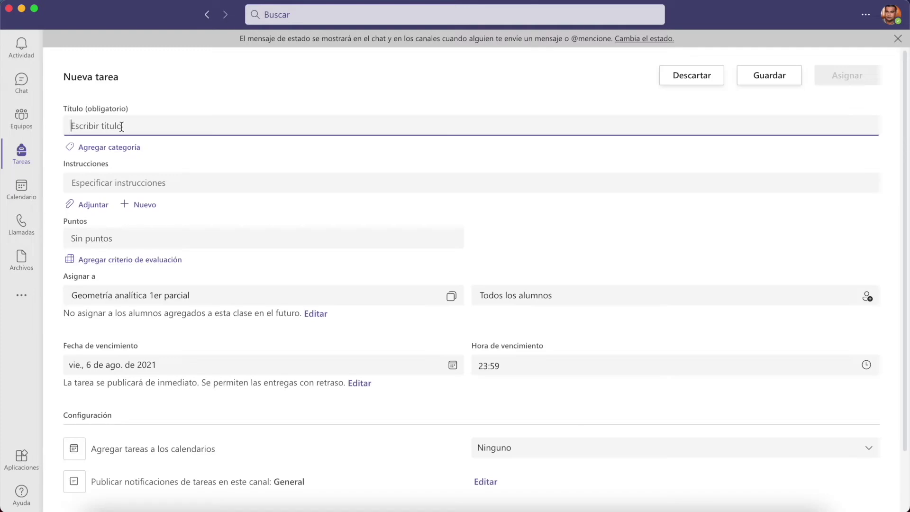
# Title the assignment "Secuencia didactica 1: Tablero de damas"
pyautogui.write('Secuenc')
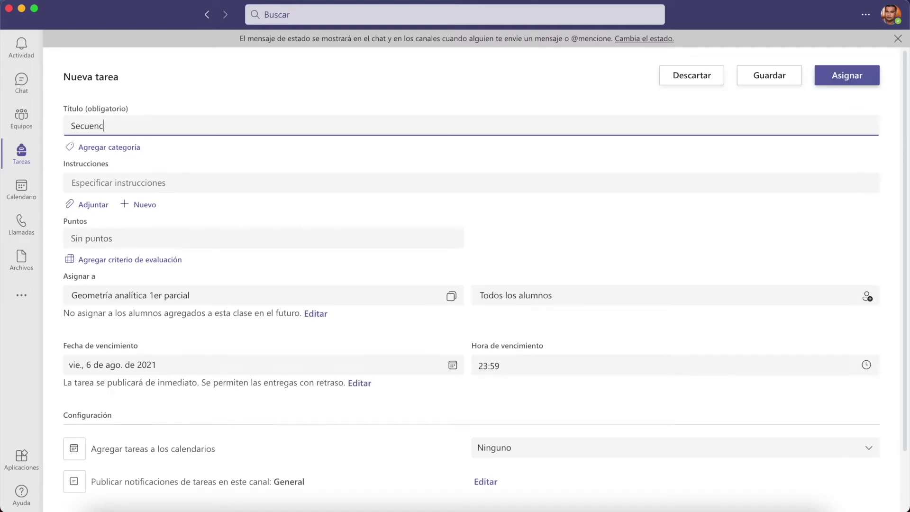
pyautogui.write('ia didactica 1')
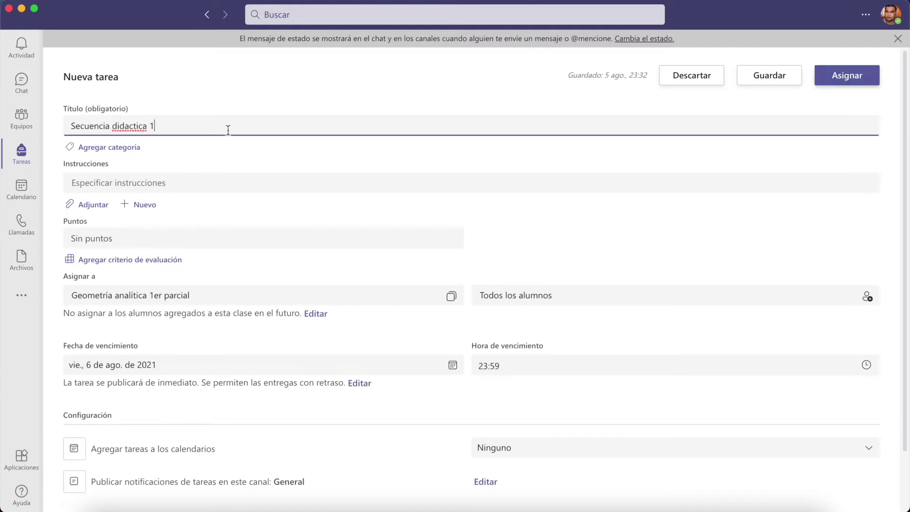
pyautogui.write(': Tablero de damas')
# Write seven numbered instructions with bold opening verbs, from "Conseguir un tablero de damas" to "Cargue en el espacio para tareas respectivo.", and remove a trailing blank line
pyautogui.click(143, 183)
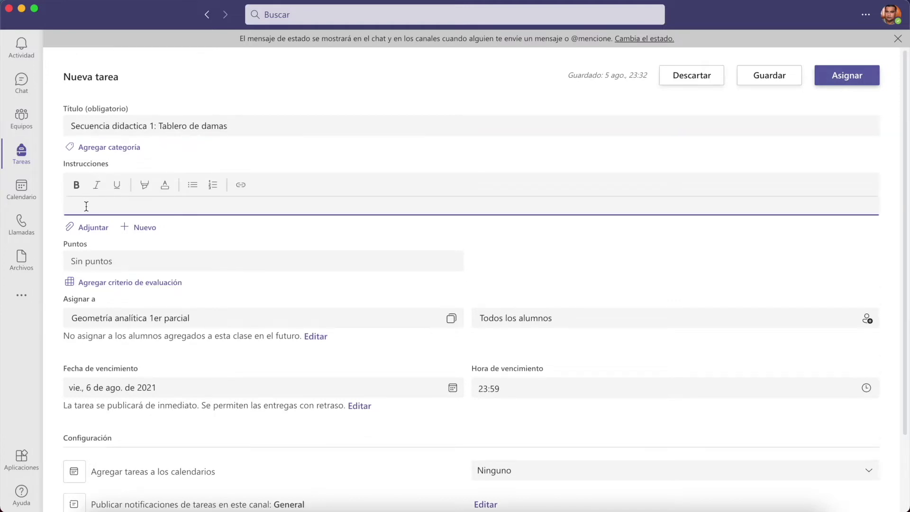
pyautogui.press('Return')
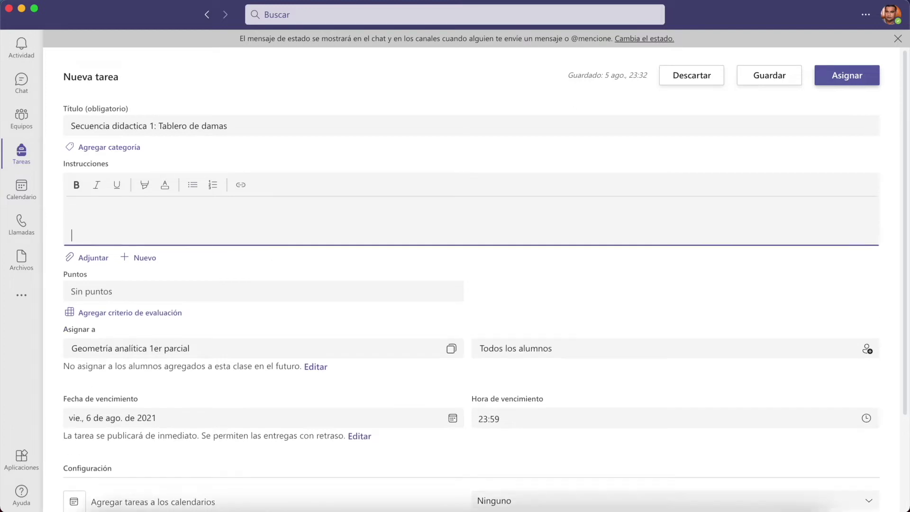
pyautogui.press('Return')
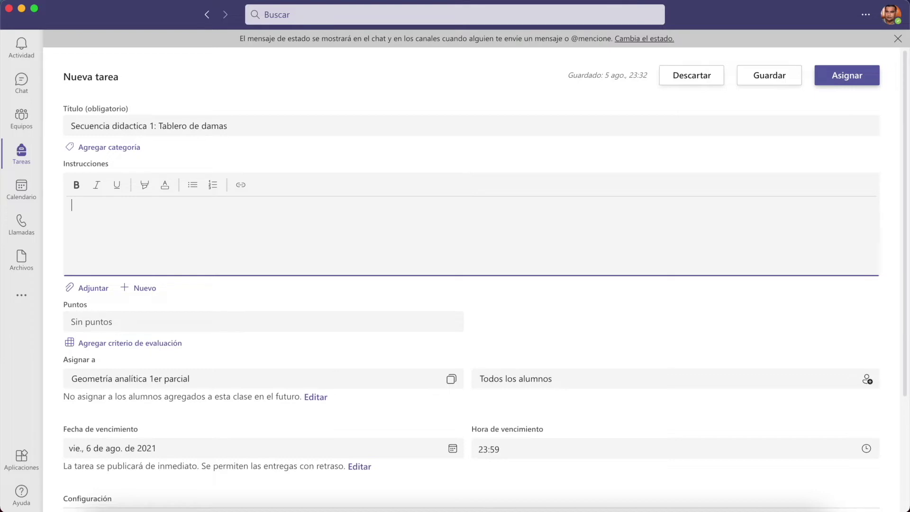
pyautogui.write('1.- Conseguir un tablero de damas')
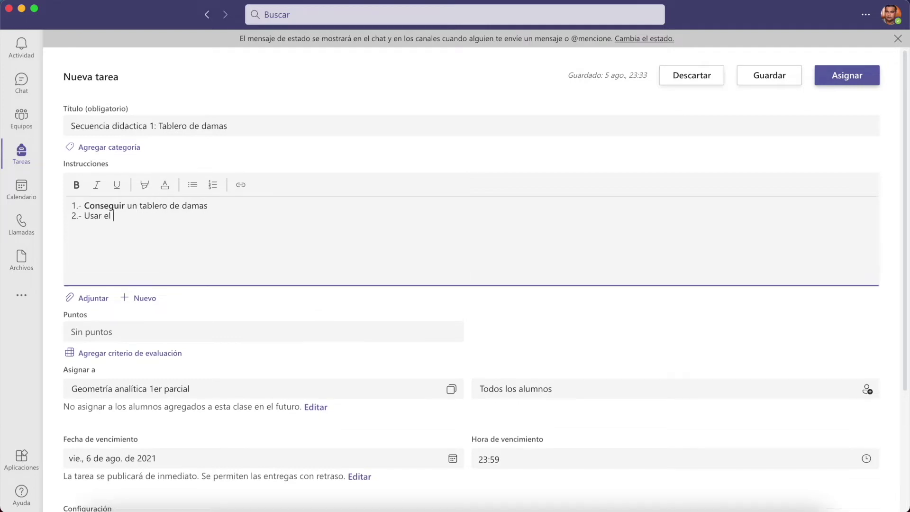
pyautogui.write('centro del tablero como centro del plano cartesiano.')
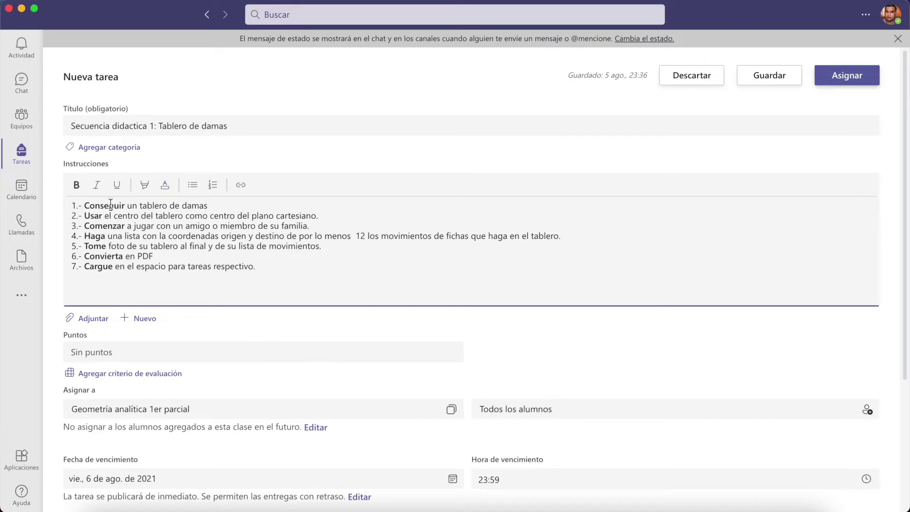
pyautogui.click(105, 283)
pyautogui.press('BackSpace')
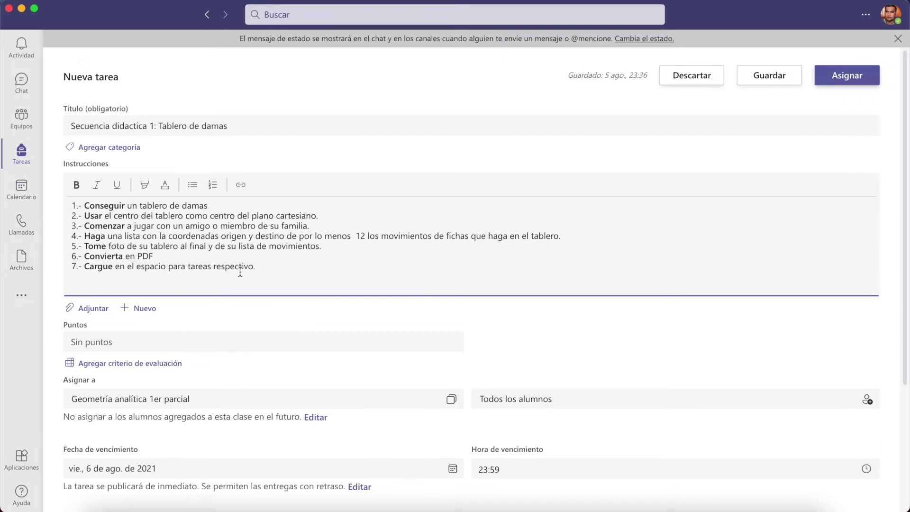
# Set the assignment's points to 10 and open the selection of evaluation criteria
pyautogui.scroll(-2, 214, 275)
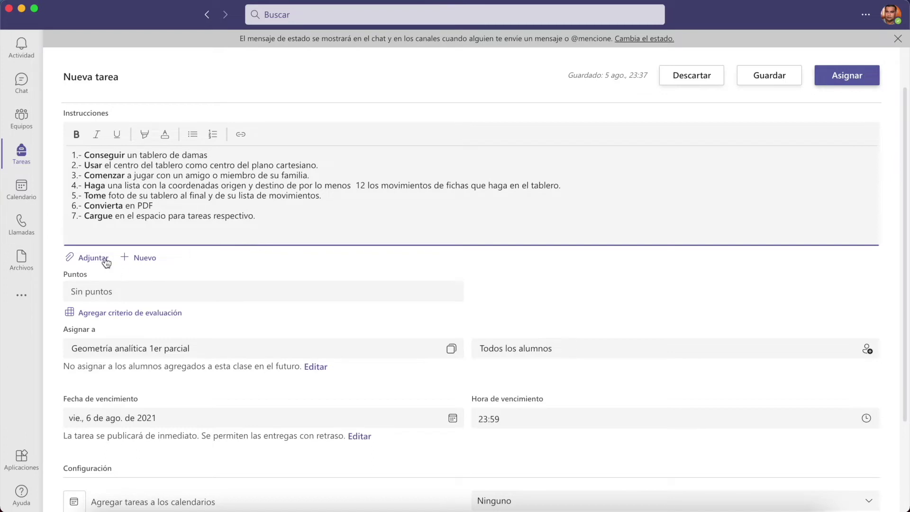
pyautogui.click(97, 290)
pyautogui.write('10')
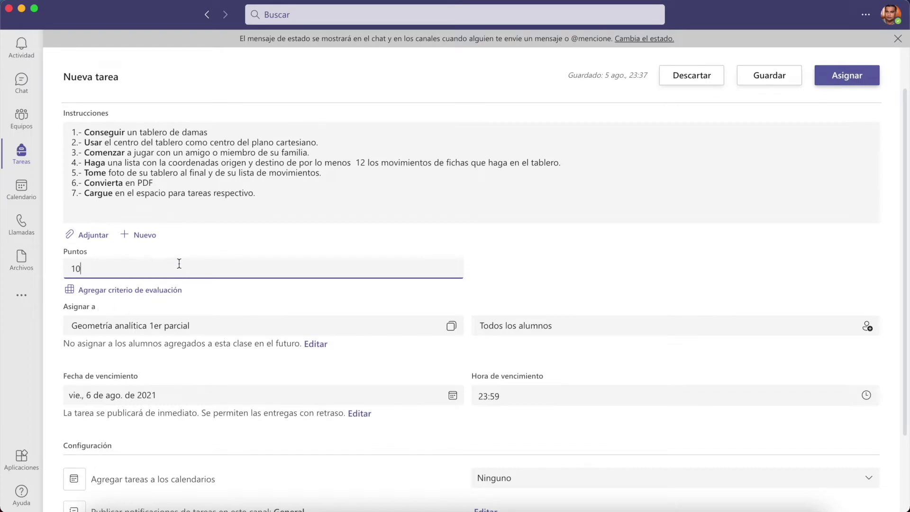
pyautogui.click(154, 290)
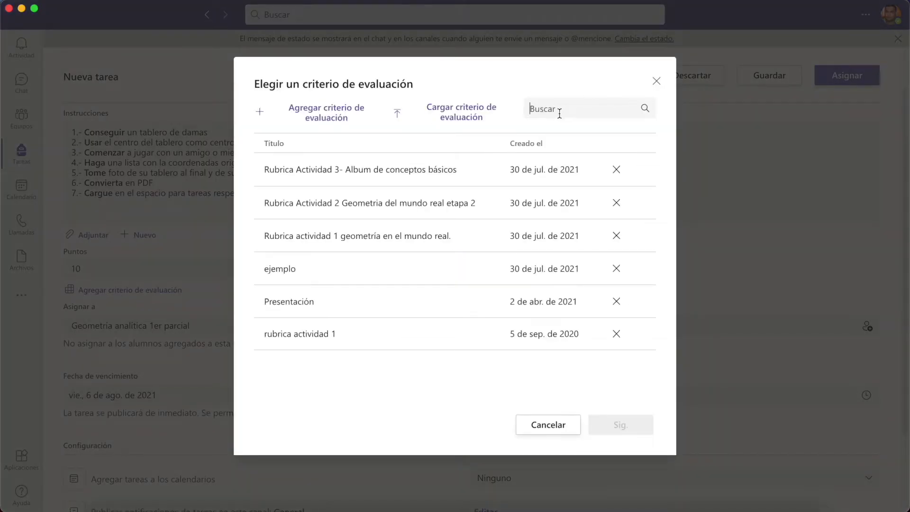
# Search the existing evaluation criteria for "lista" and clear the search
pyautogui.write('lista d')
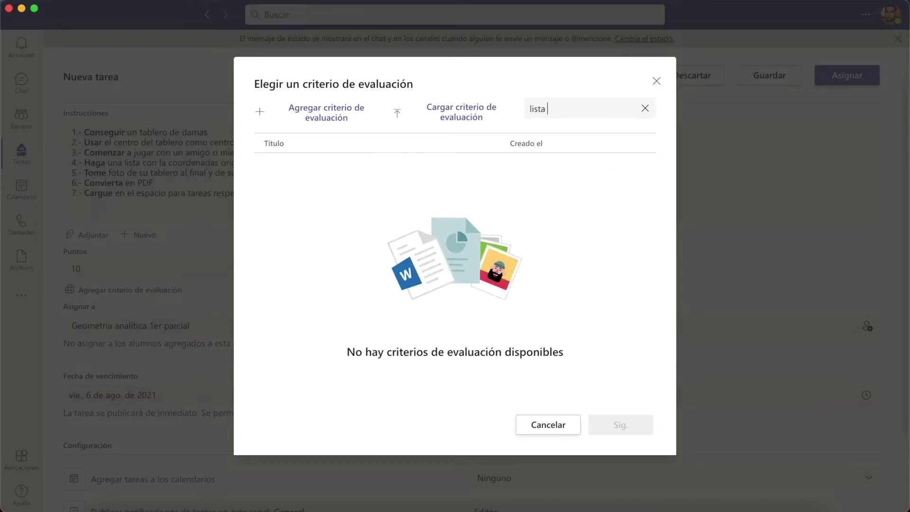
pyautogui.press('BackSpace')
pyautogui.press('BackSpace')
pyautogui.press('BackSpace')
pyautogui.press('BackSpace')
pyautogui.press('BackSpace')
pyautogui.press('BackSpace')
pyautogui.press('BackSpace')
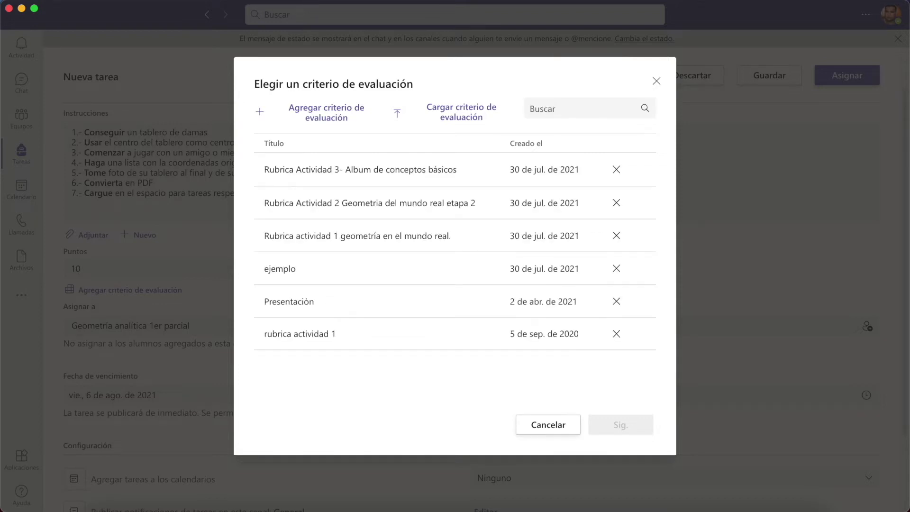
# Create a new evaluation criterion titled "lista de cotejo1"
pyautogui.click(326, 113)
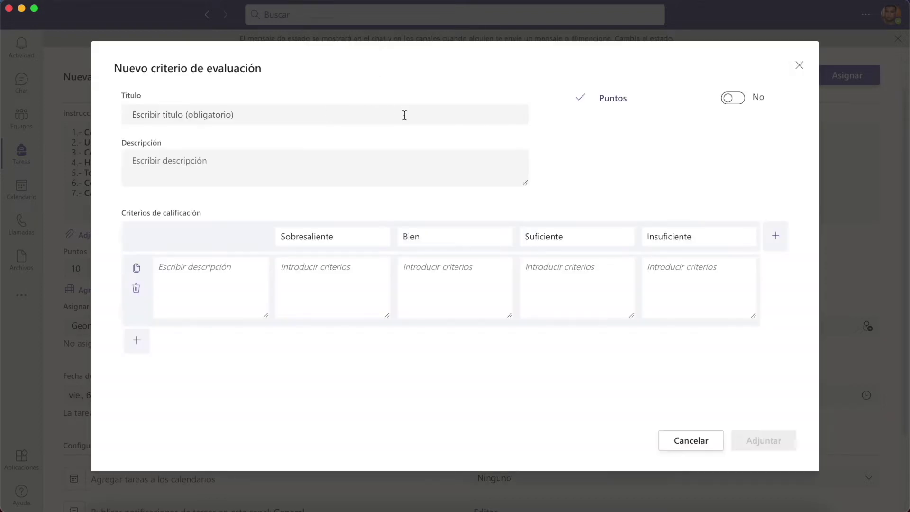
pyautogui.click(230, 115)
pyautogui.write('lista ')
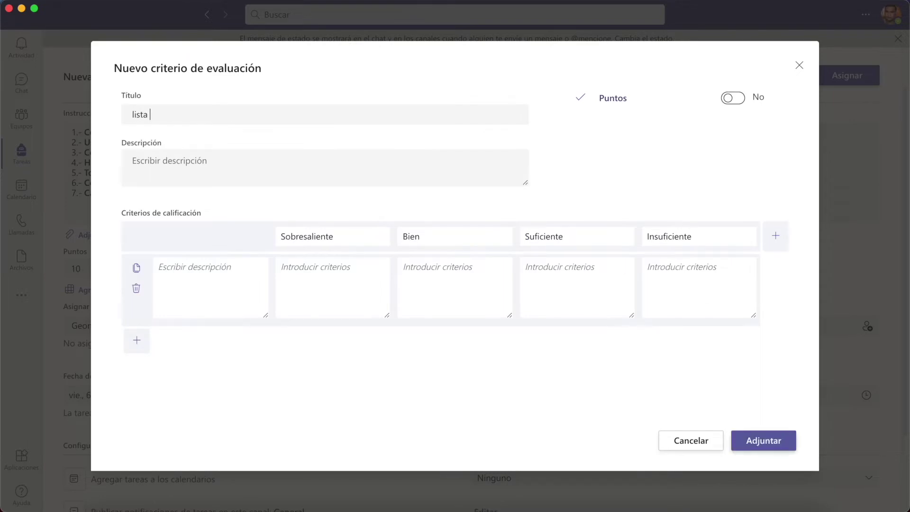
pyautogui.write('de cotejo1')
# Delete the Insuficiente and Suficiente rating levels and rename Sobresaliente and Bien as "Si" and "No"
pyautogui.click(702, 236)
pyautogui.click(730, 211)
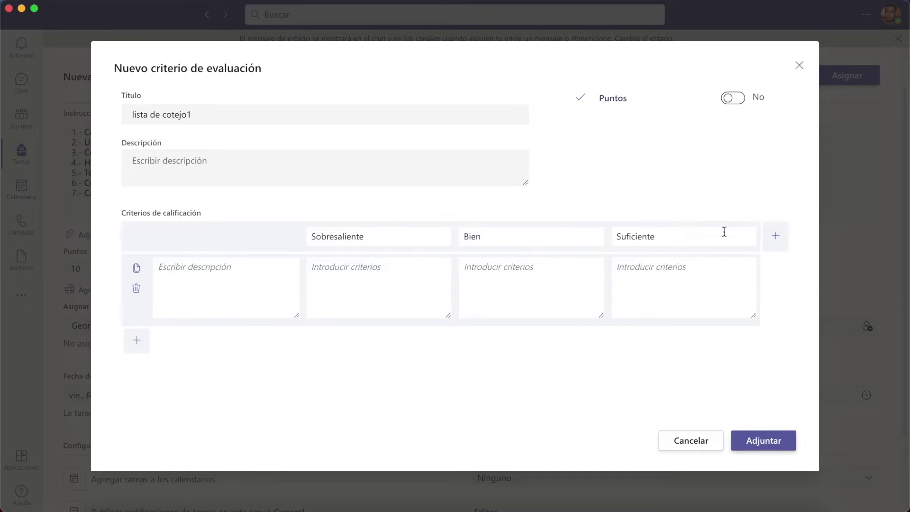
pyautogui.click(730, 211)
pyautogui.click(672, 237)
pyautogui.click(397, 237)
pyautogui.doubleClick(396, 237)
pyautogui.write('Si')
pyautogui.doubleClick(586, 236)
pyautogui.write('No')
# Enable points for the rubric and give the Si level 1 point and the No level 0 points
pyautogui.click(740, 98)
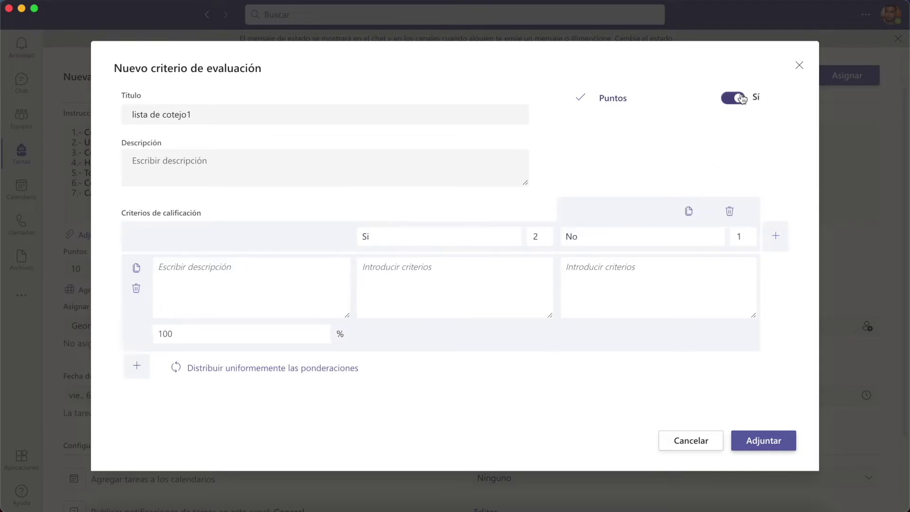
pyautogui.click(543, 236)
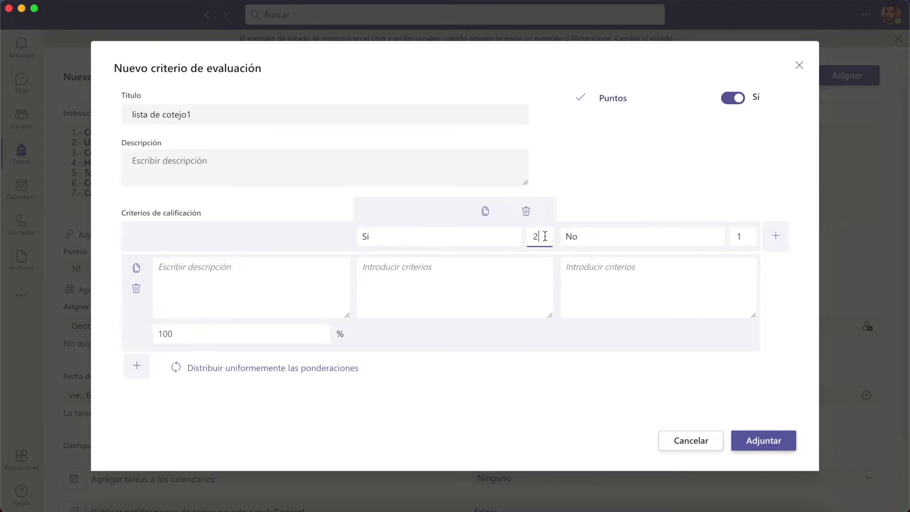
pyautogui.press('BackSpace')
pyautogui.write('1')
pyautogui.click(743, 238)
pyautogui.write('0')
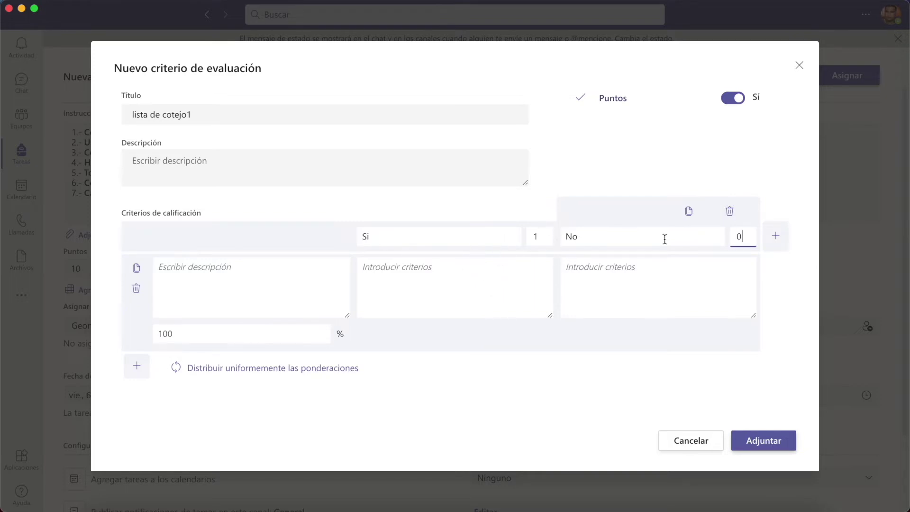
# Fill the first row as "Portada", with "Presenta portada" under Si and "no presenta portada" under No
pyautogui.click(219, 275)
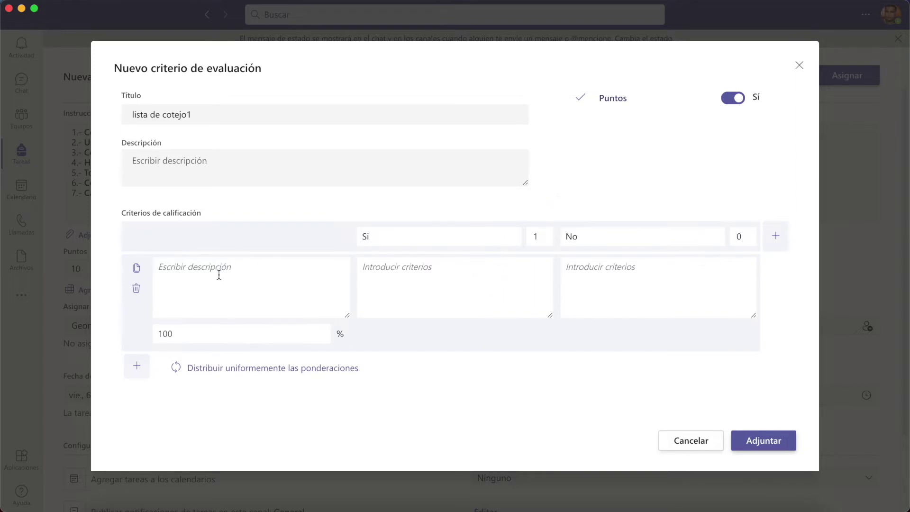
pyautogui.write('Portada')
pyautogui.click(427, 285)
pyautogui.write('Presenta')
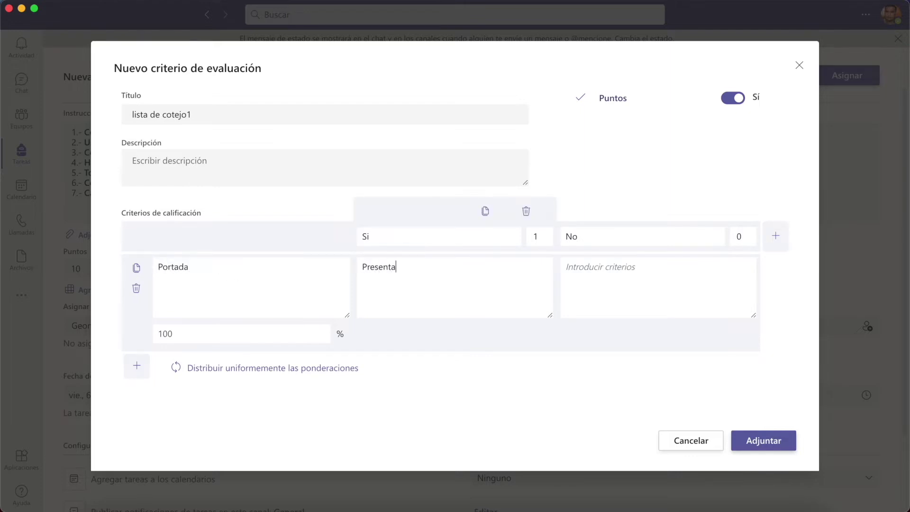
pyautogui.write(' portada')
pyautogui.click(586, 288)
pyautogui.write('no presenta portada')
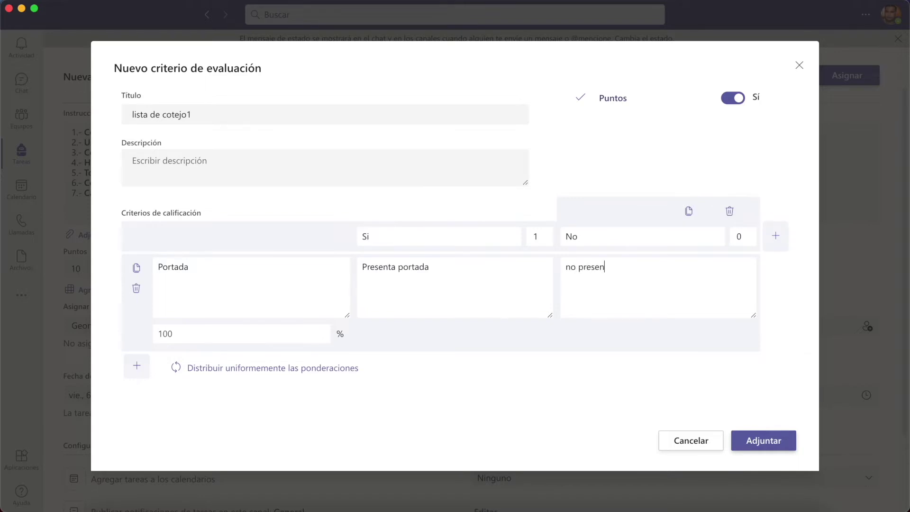
# Add a "Tablero" row with "las fotos del tablero son claras y se ve el estado final después de 12 movimientos" under Si
pyautogui.click(142, 368)
pyautogui.click(215, 314)
pyautogui.write('Tablero')
pyautogui.click(405, 317)
pyautogui.write('las fotos del')
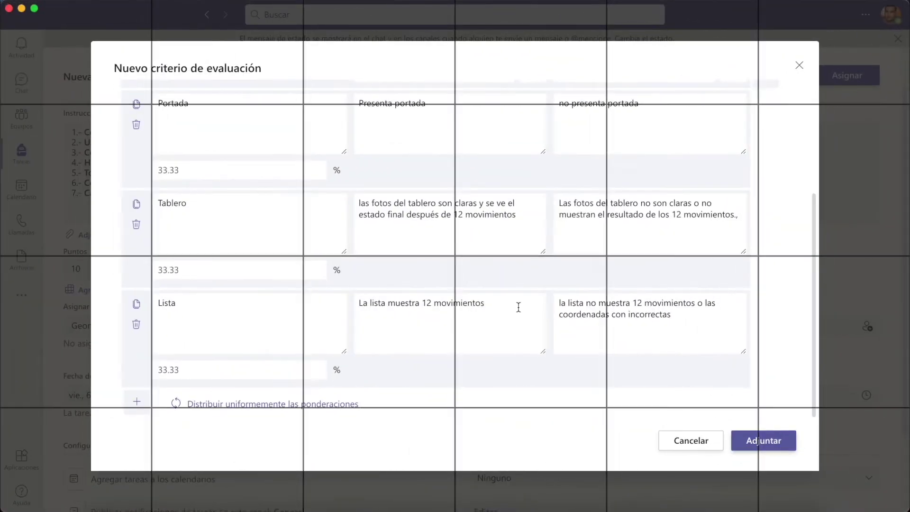
# Set the row weightings to 10% for Portada, 40% for Tablero and 50% for Lista
pyautogui.scroll(2, 433, 327)
pyautogui.scroll(-2, 434, 328)
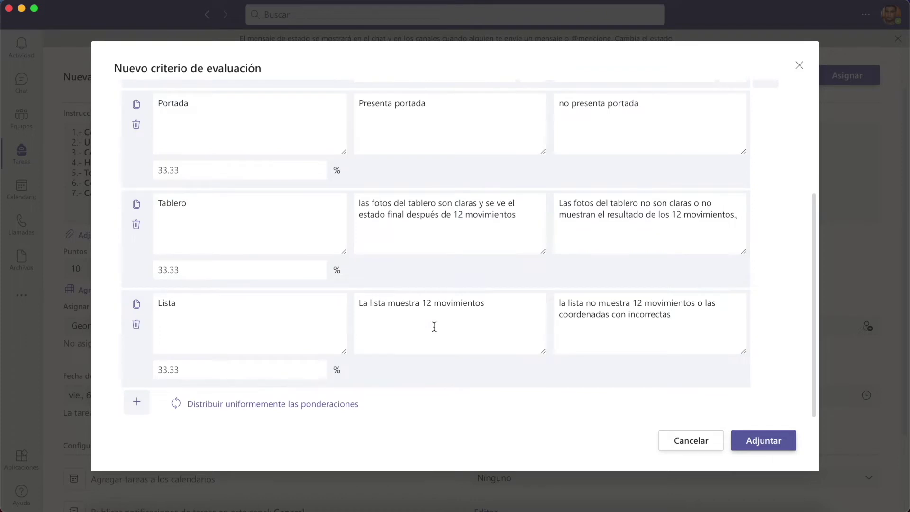
pyautogui.scroll(4, 433, 327)
pyautogui.click(202, 279)
pyautogui.write('10')
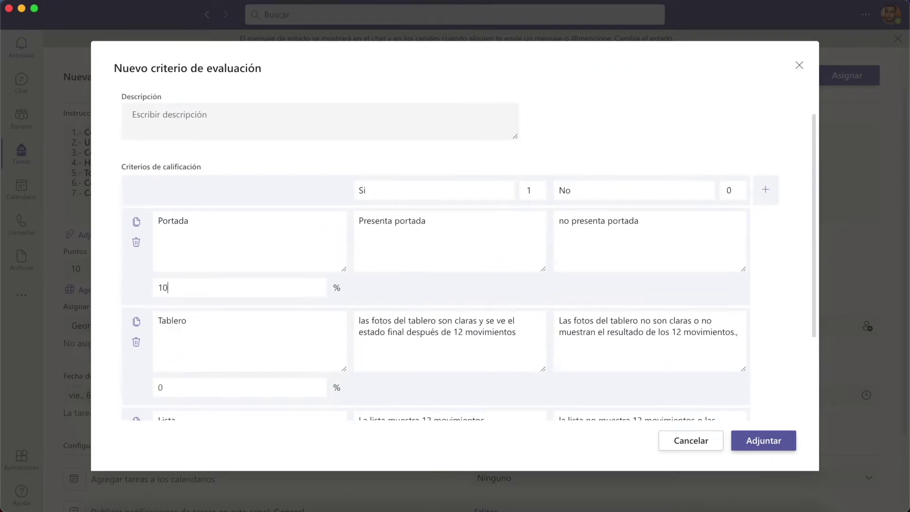
pyautogui.scroll(-4, 171, 309)
pyautogui.click(182, 269)
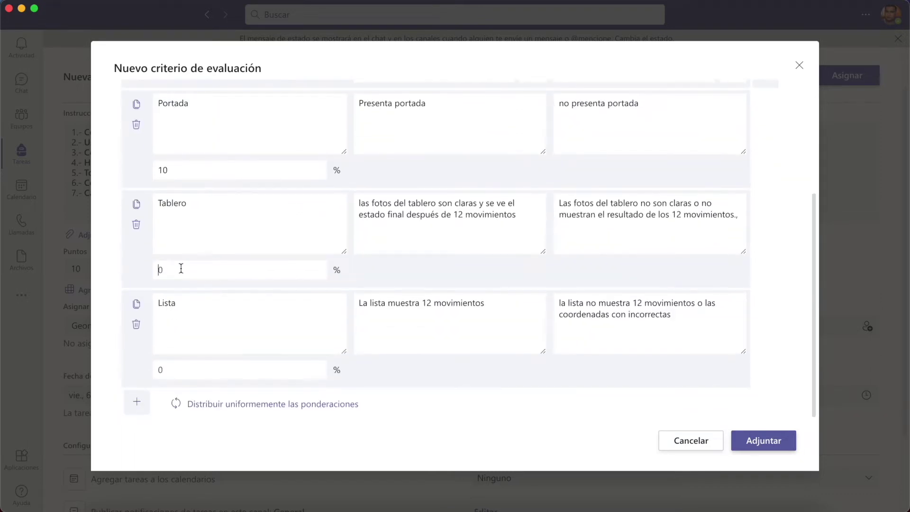
pyautogui.press('BackSpace')
pyautogui.write('40')
pyautogui.click(169, 373)
pyautogui.press('BackSpace')
pyautogui.write('50')
pyautogui.scroll(5, 426, 363)
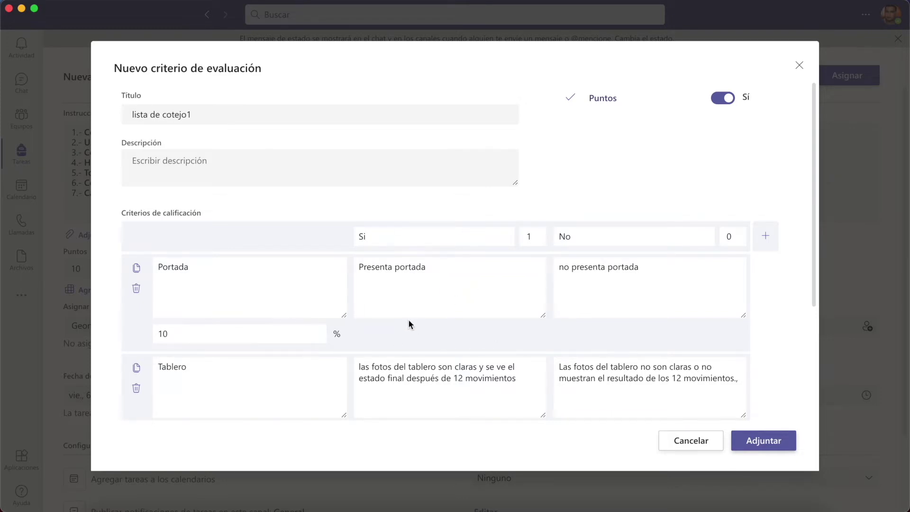
# Review the completed rubric rows and attach the lista de cotejo1 rubric to the assignment
pyautogui.scroll(-3, 409, 320)
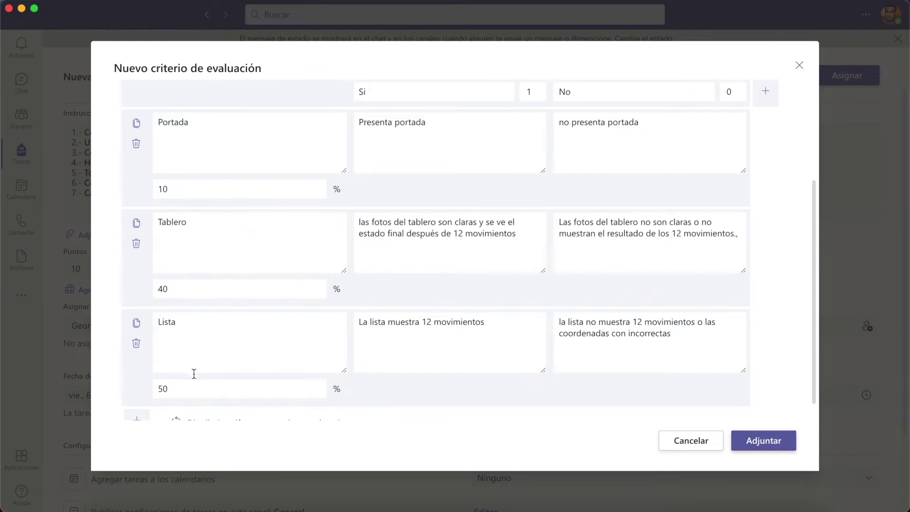
pyautogui.scroll(5, 600, 370)
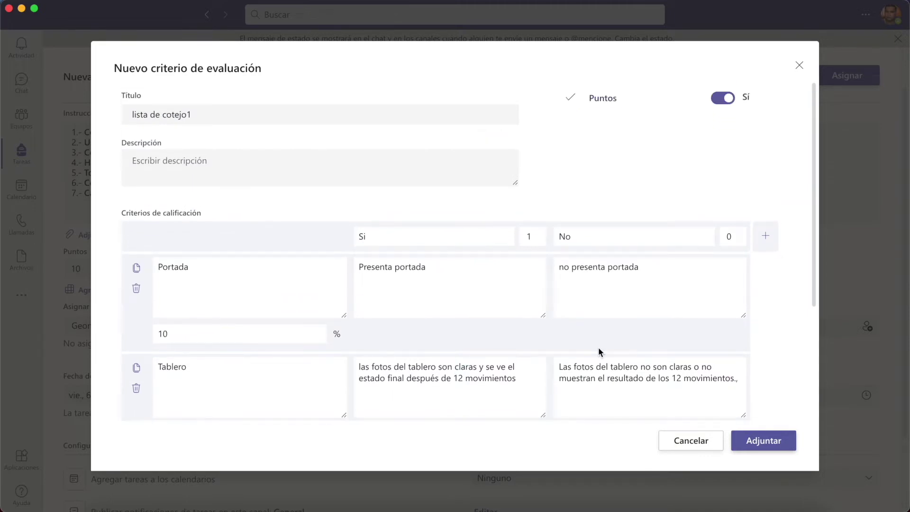
pyautogui.click(756, 449)
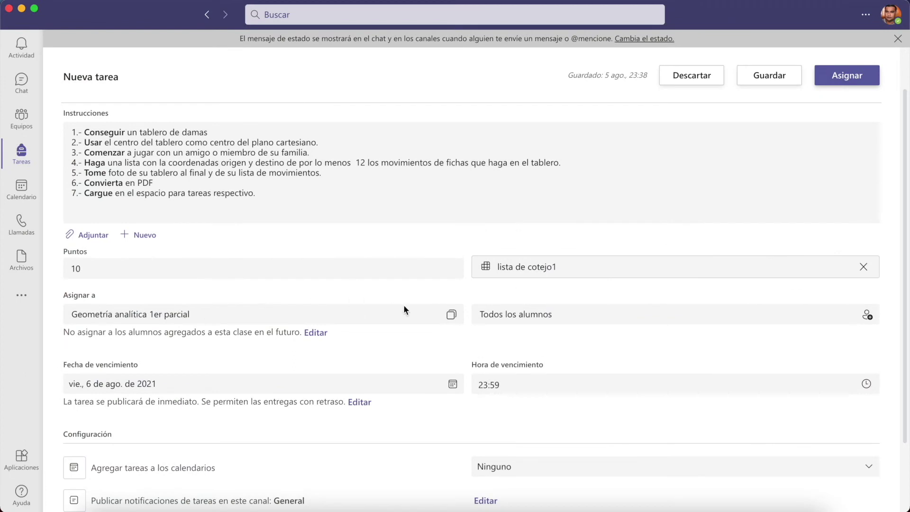
# Set the assignment to go to all students added to the class in the future
pyautogui.click(512, 318)
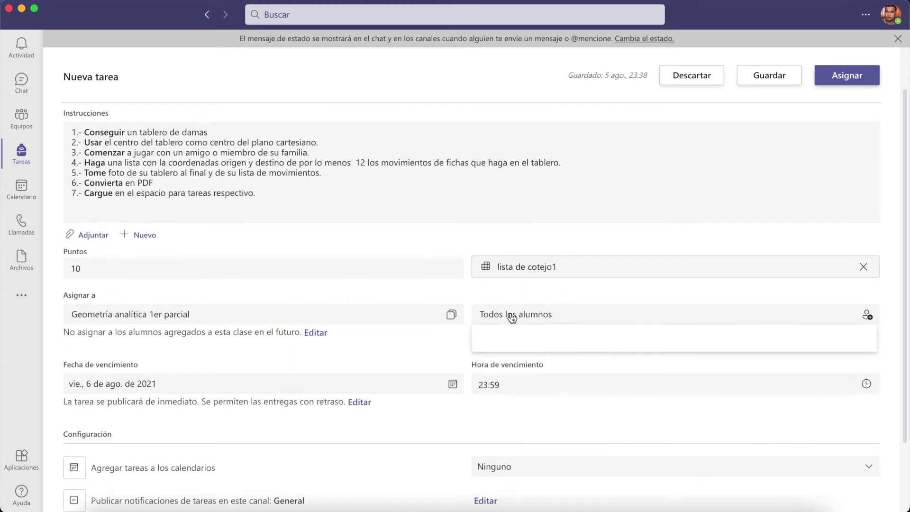
pyautogui.click(411, 335)
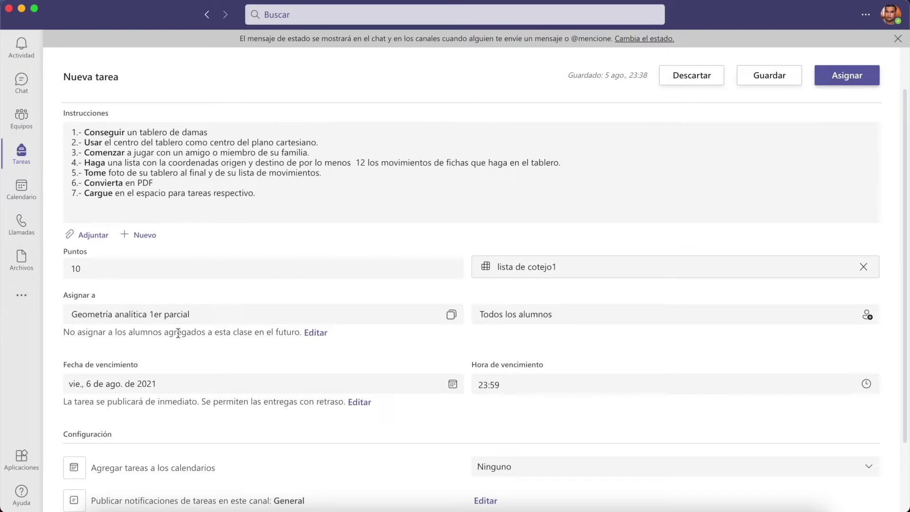
pyautogui.click(316, 333)
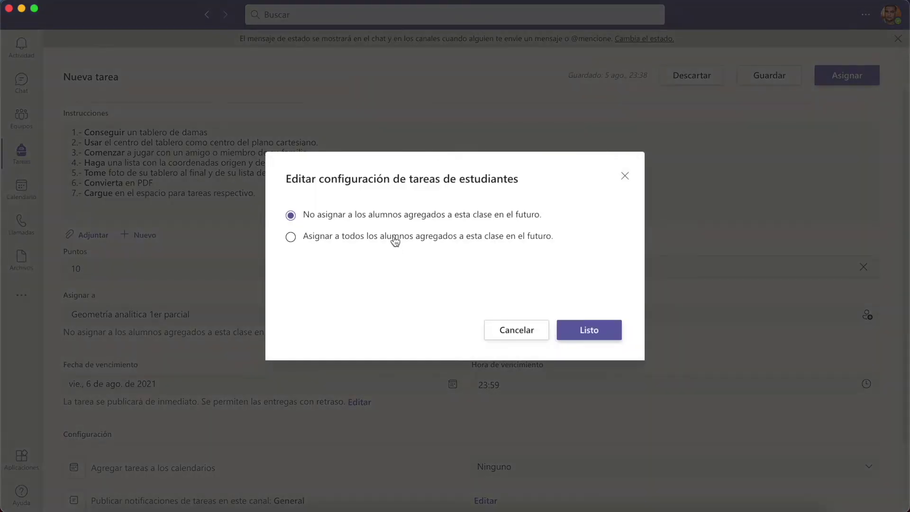
pyautogui.click(315, 236)
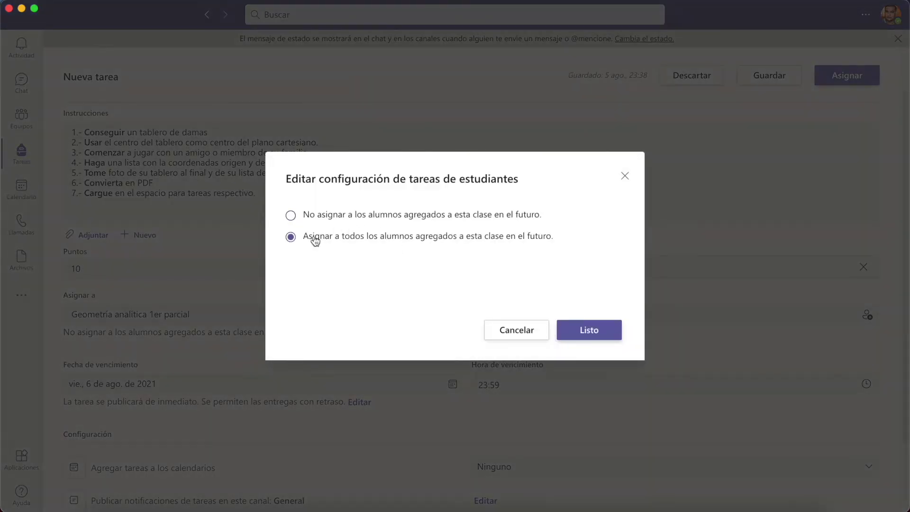
pyautogui.click(589, 329)
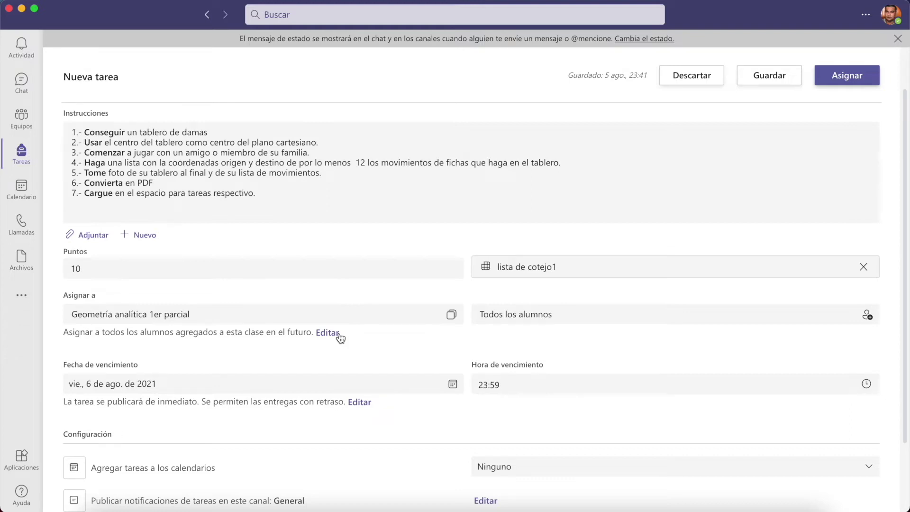
# Schedule the assignment's publication for 10 August 2021 at 8:00 and set its due date to 17 August 2021
pyautogui.scroll(-3, 341, 338)
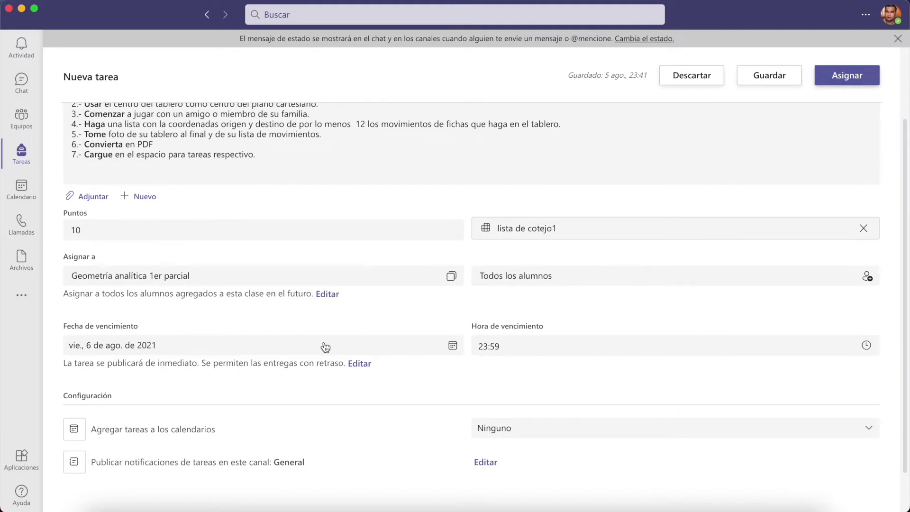
pyautogui.click(359, 364)
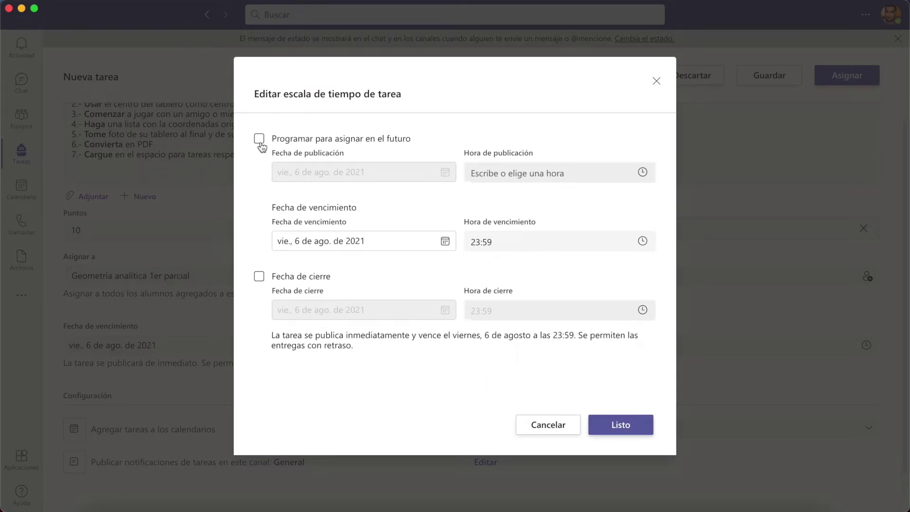
pyautogui.click(259, 142)
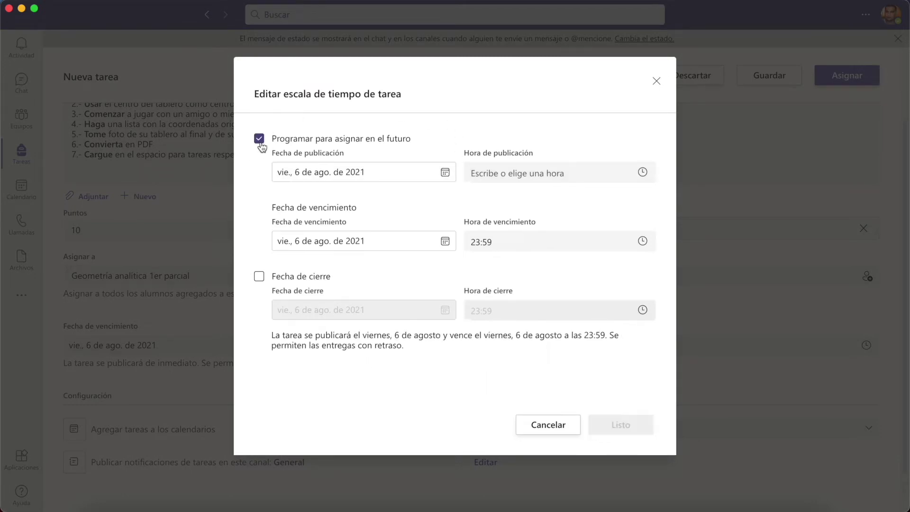
pyautogui.click(316, 177)
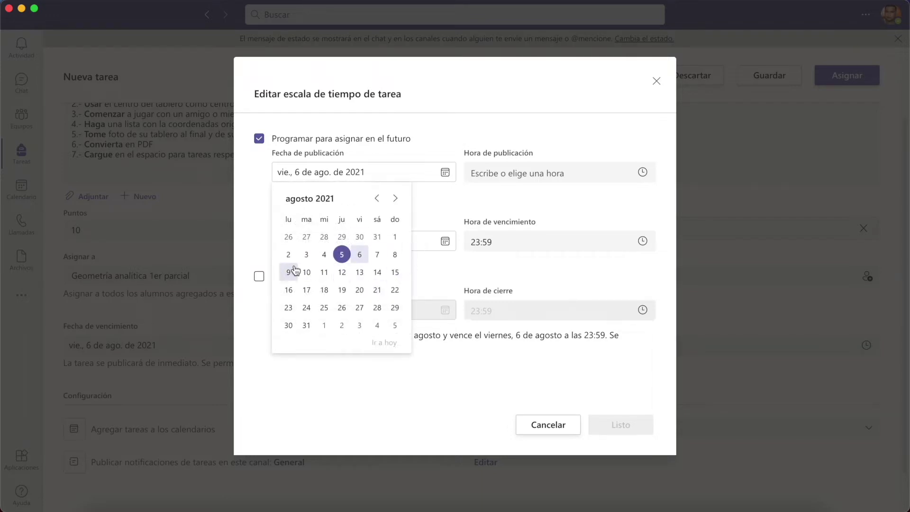
pyautogui.click(307, 272)
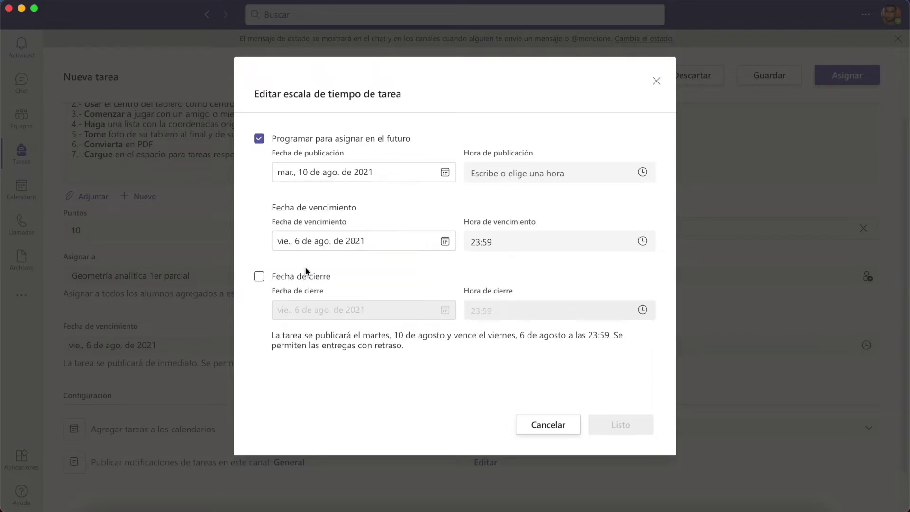
pyautogui.click(326, 247)
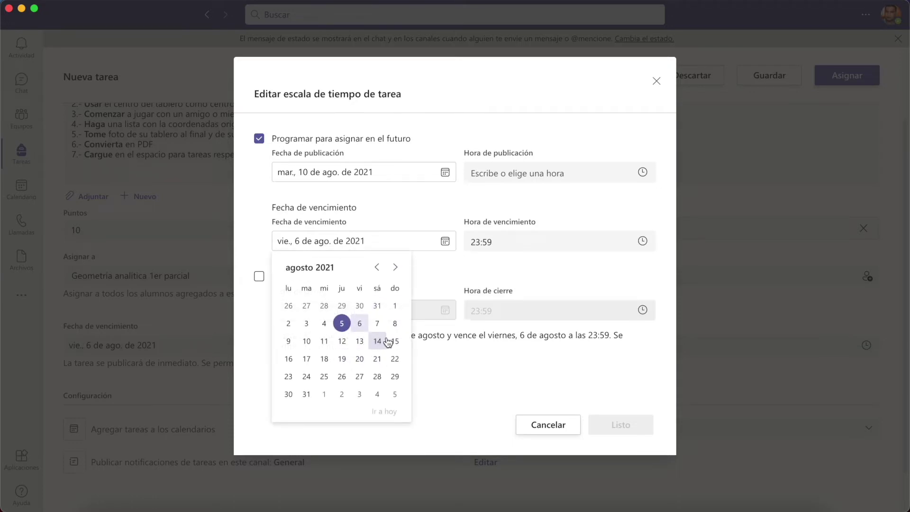
pyautogui.click(307, 359)
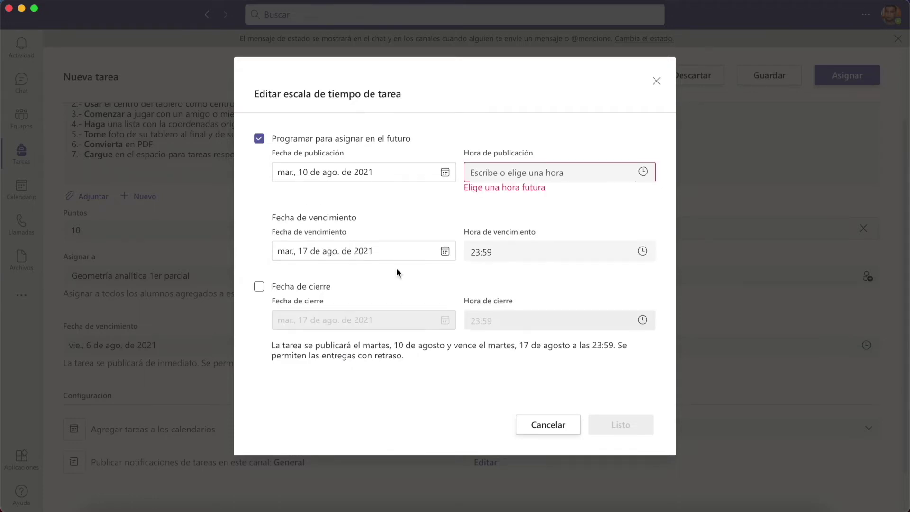
pyautogui.click(501, 177)
pyautogui.write('8:00')
pyautogui.press('Return')
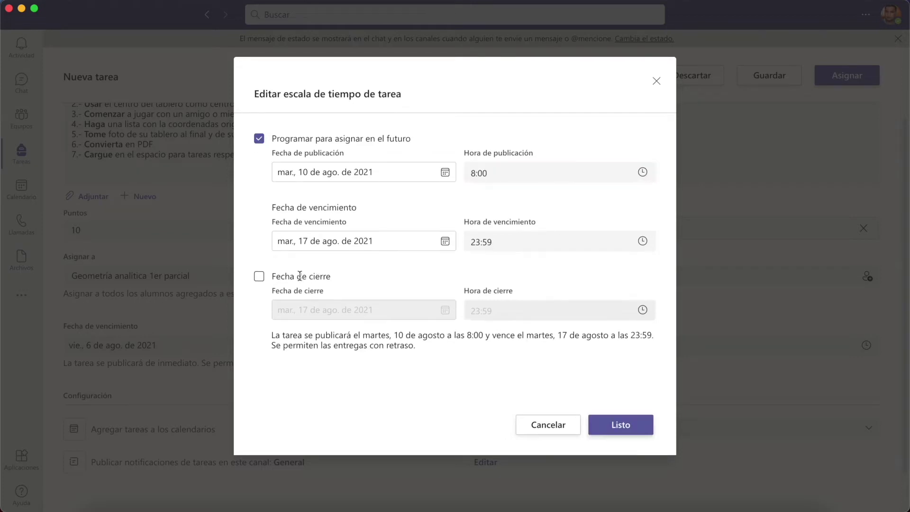
# Enable a closing date of 19 August 2021 for late submissions and apply the assignment timeline
pyautogui.click(260, 278)
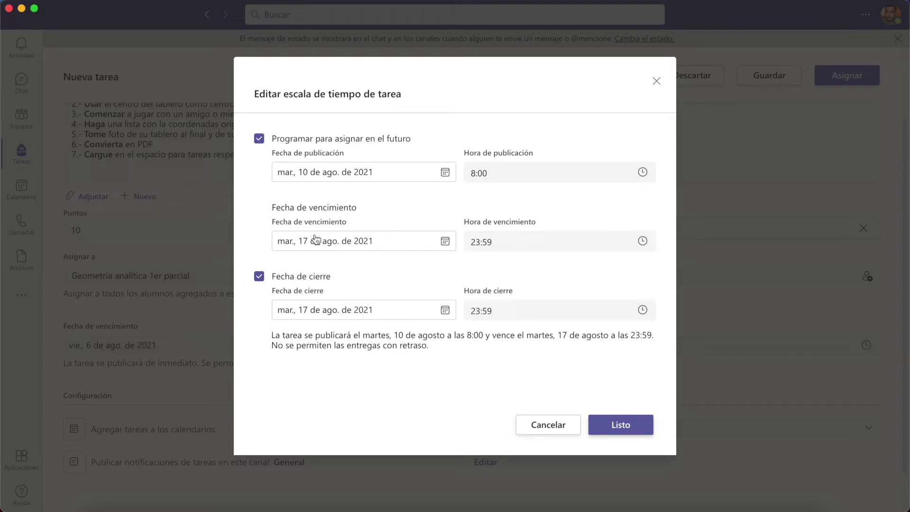
pyautogui.click(260, 277)
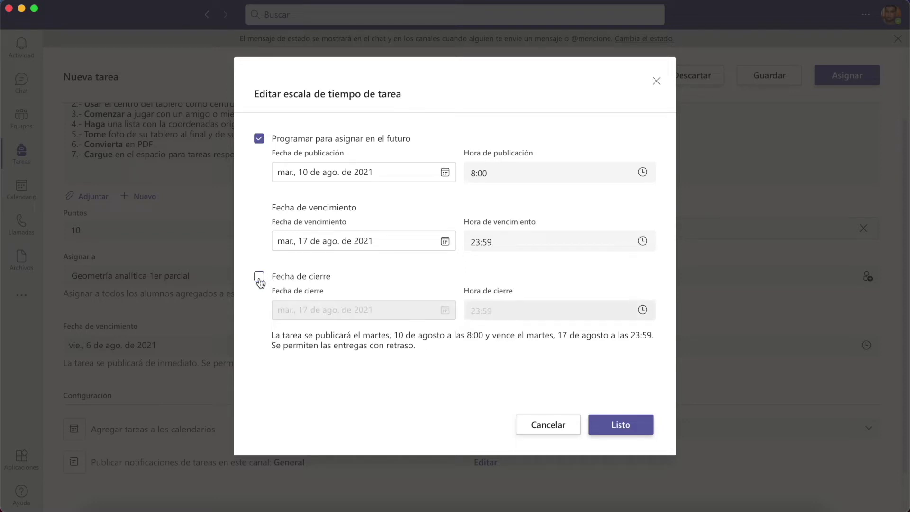
pyautogui.click(260, 277)
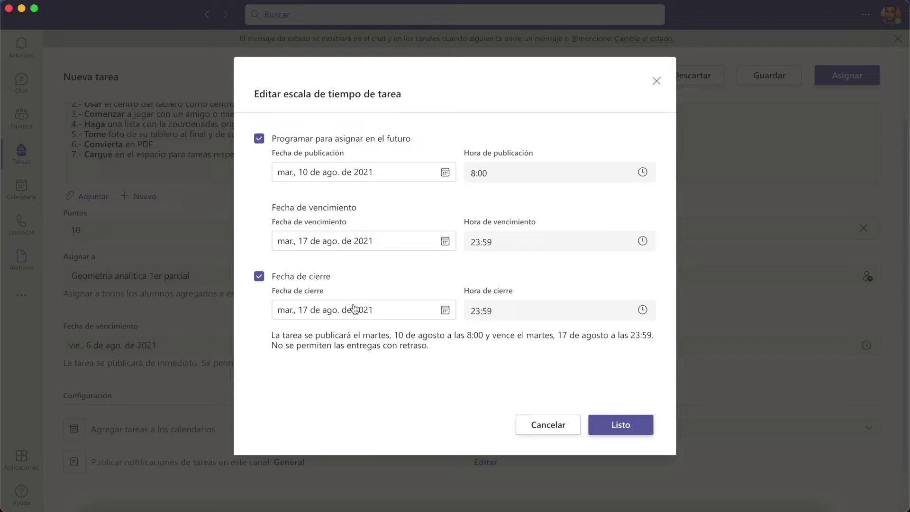
pyautogui.click(317, 312)
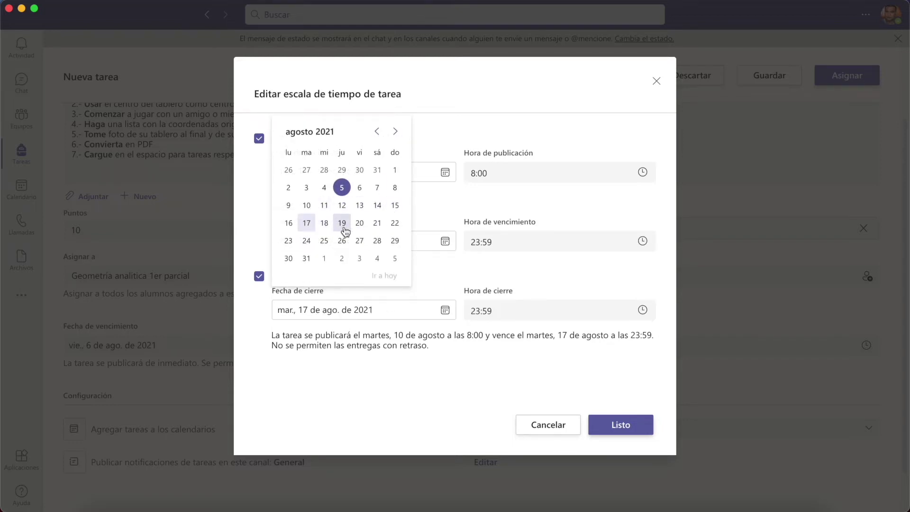
pyautogui.click(342, 223)
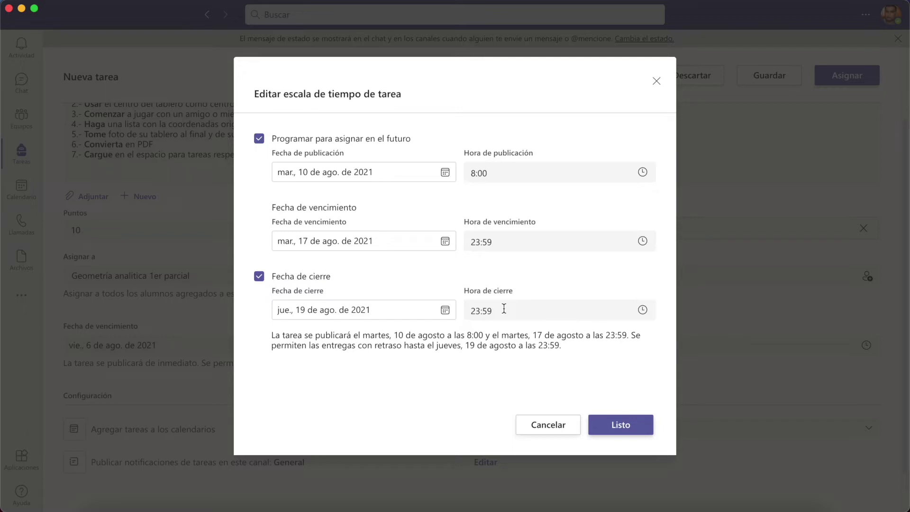
pyautogui.click(616, 424)
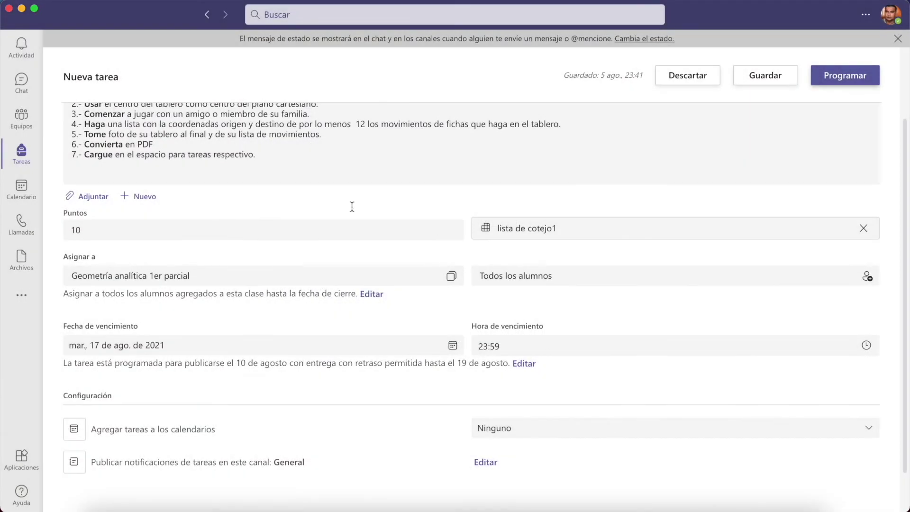
# Choose the channel 1-Puntos en el espacio for assignment notifications and set adding to calendars to Solo estudiantes
pyautogui.scroll(-2, 370, 424)
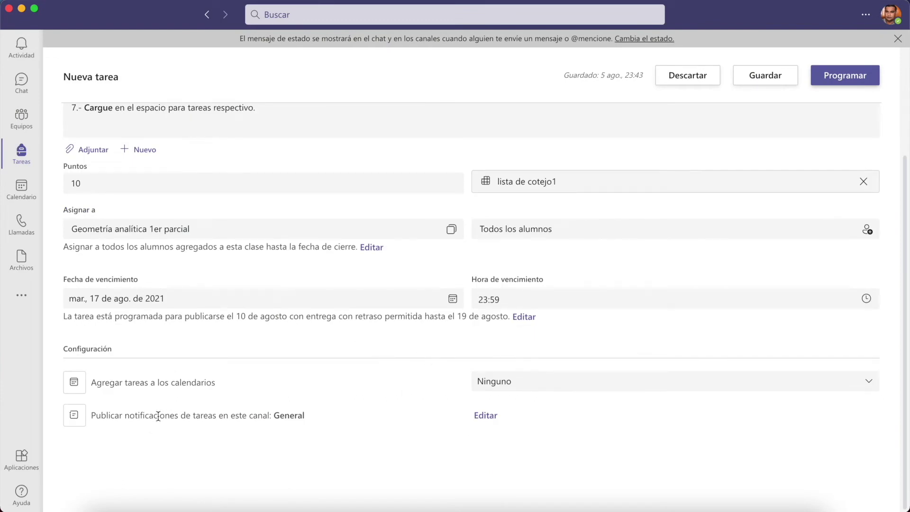
pyautogui.click(482, 421)
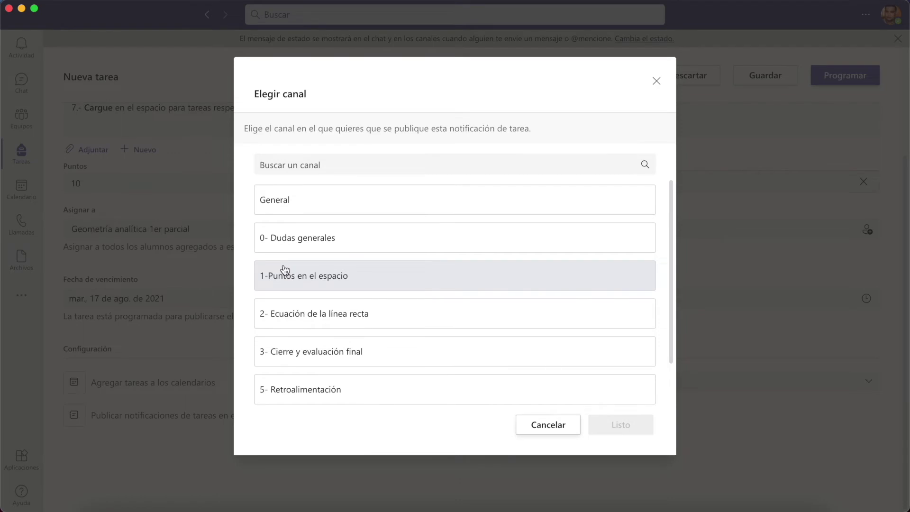
pyautogui.click(341, 280)
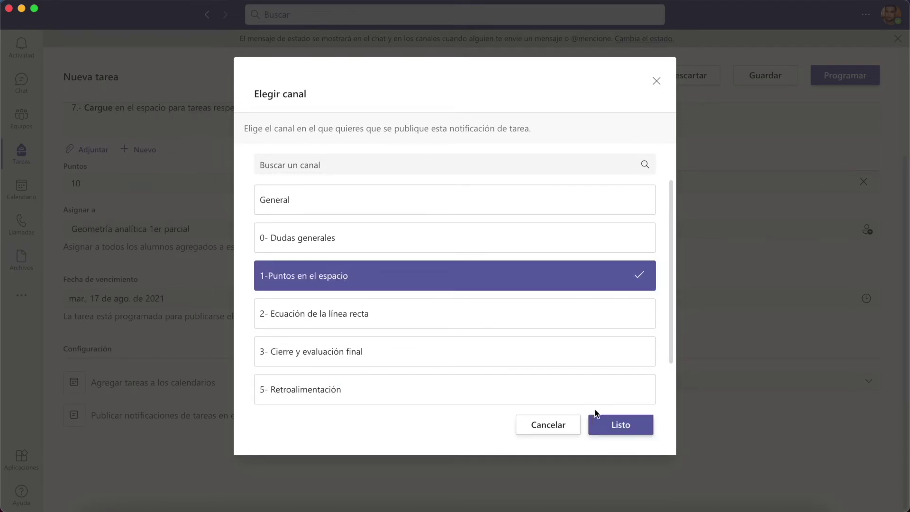
pyautogui.click(621, 425)
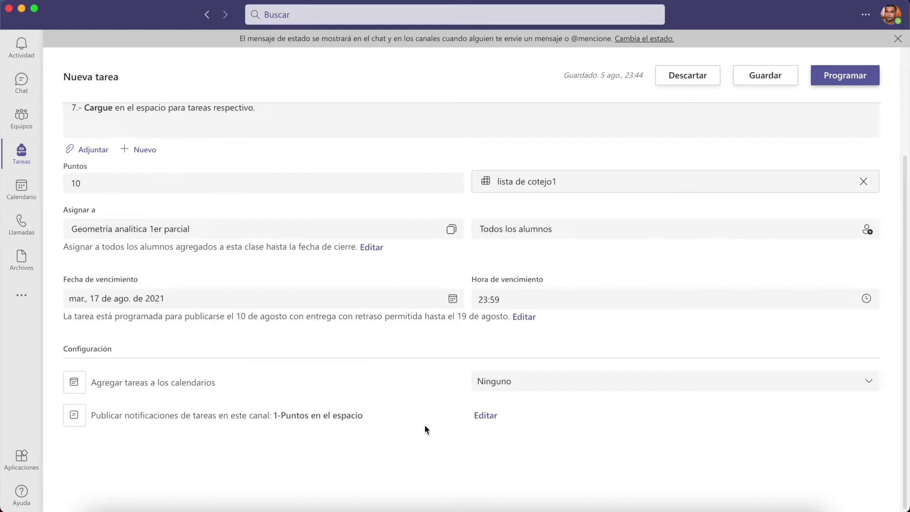
pyautogui.click(505, 389)
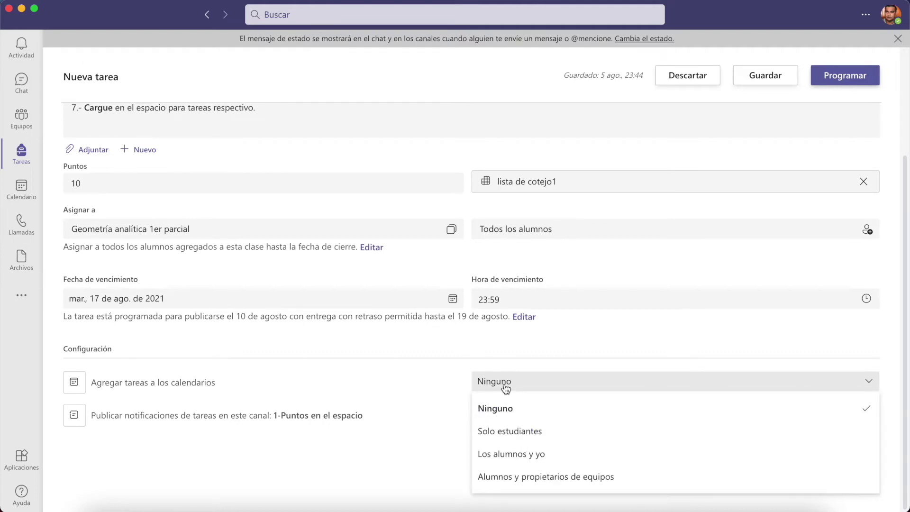
pyautogui.click(503, 431)
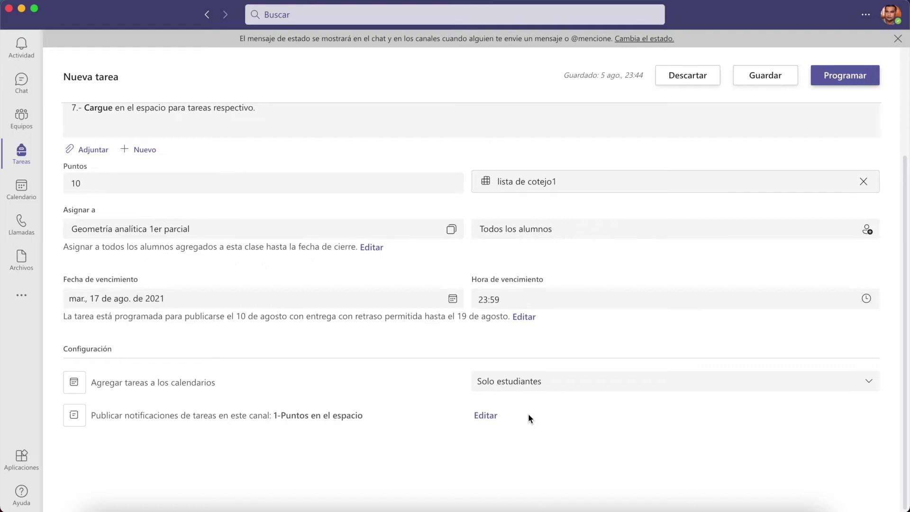
pyautogui.scroll(5, 528, 414)
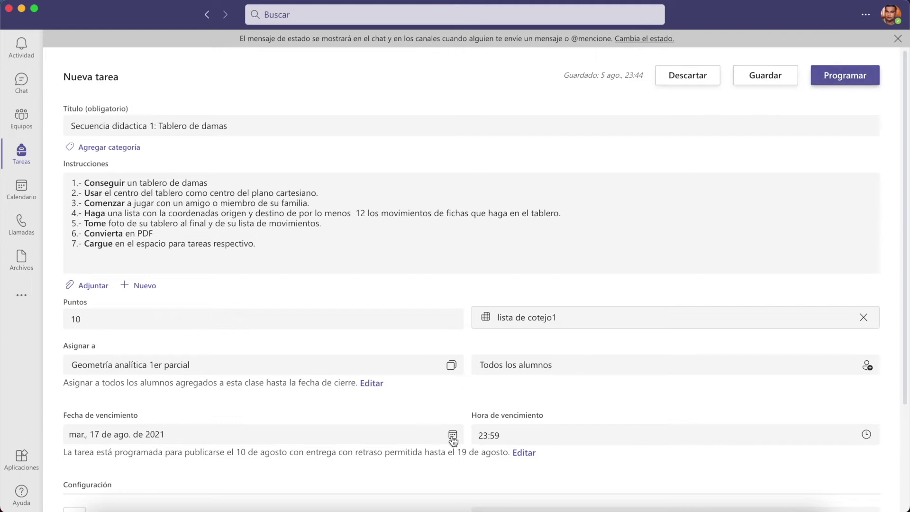
pyautogui.scroll(-2, 452, 440)
pyautogui.click(524, 371)
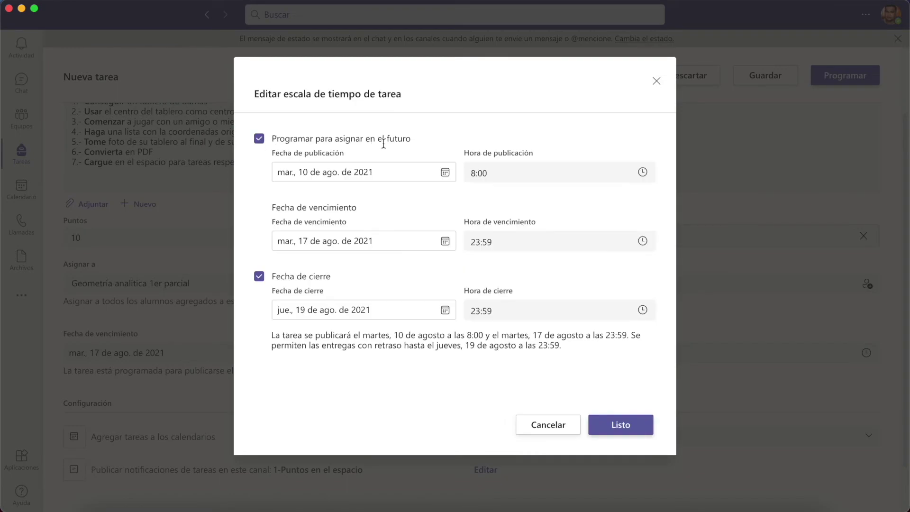
pyautogui.click(551, 428)
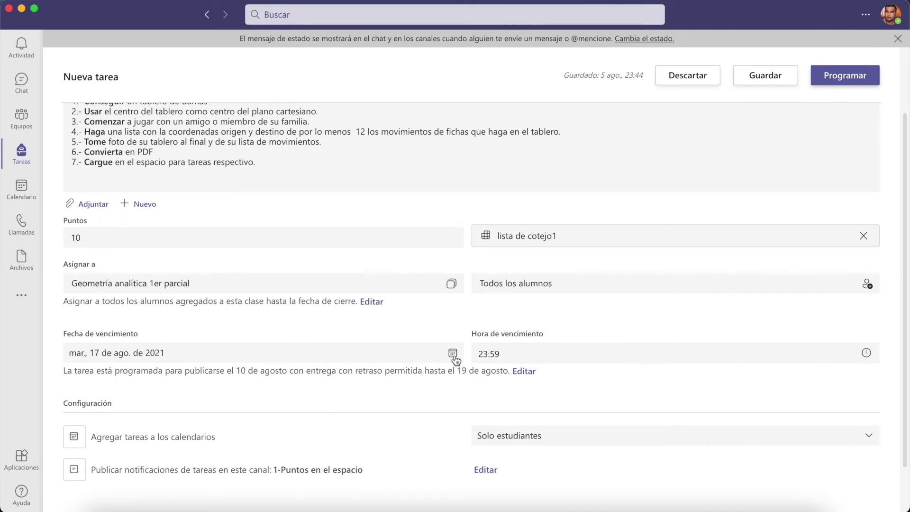
# Turn off scheduling for future publication in the assignment timeline and assign the task to the class immediately
pyautogui.click(524, 371)
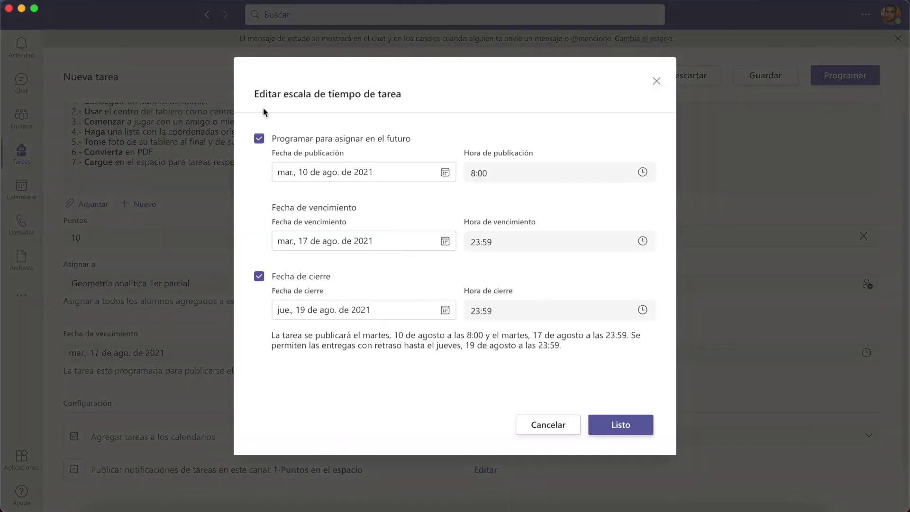
pyautogui.click(259, 138)
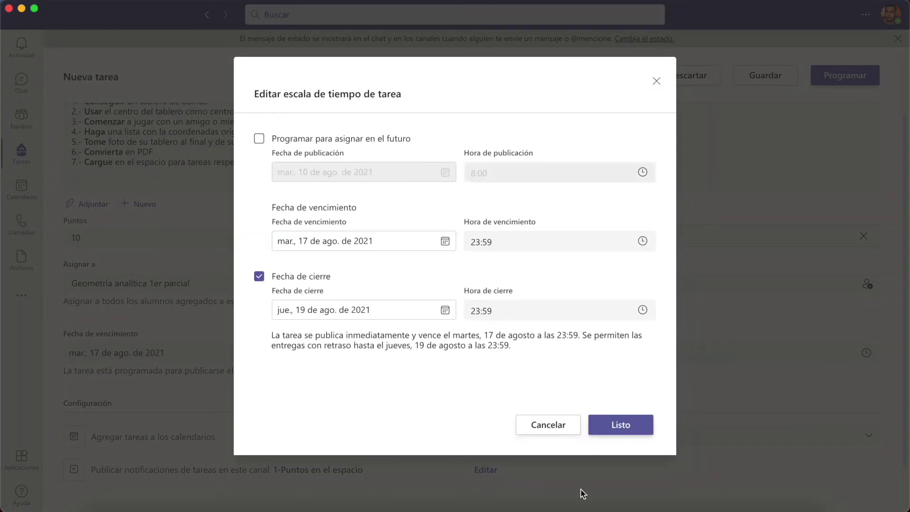
pyautogui.click(624, 426)
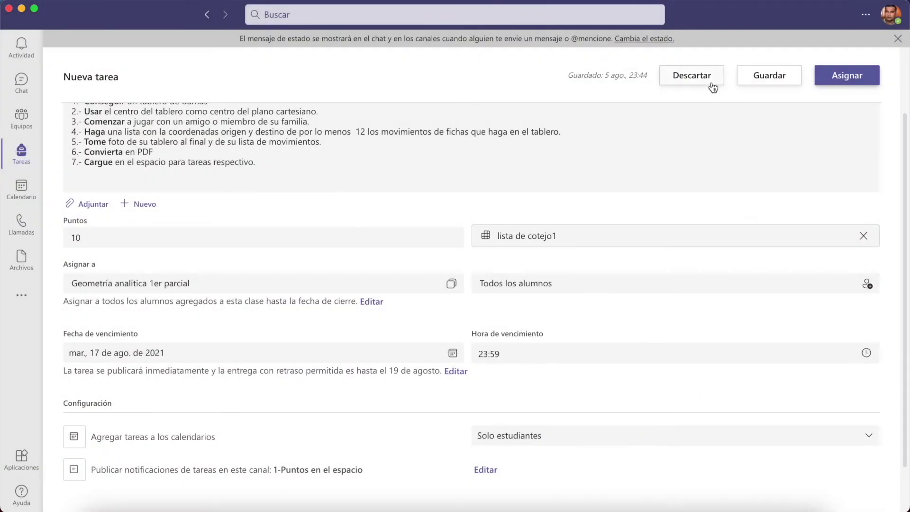
pyautogui.click(845, 78)
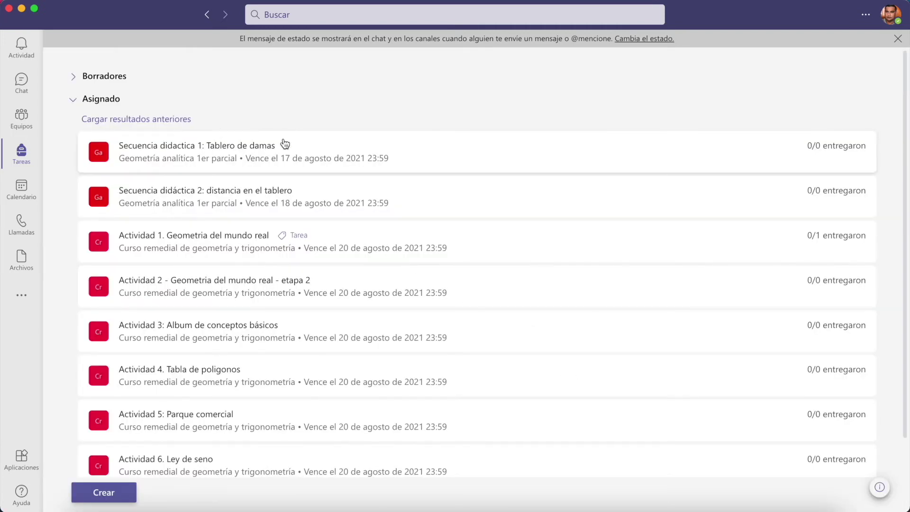
# Open the assigned task Secuencia didactica 1: Tablero de damas and look through its submissions view and additional options
pyautogui.click(285, 145)
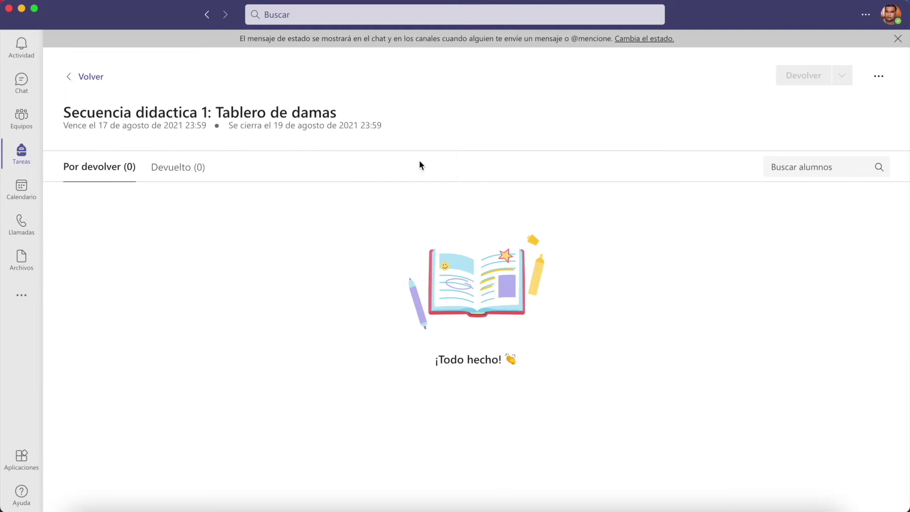
pyautogui.rightClick(207, 15)
pyautogui.click(408, 96)
pyautogui.click(880, 78)
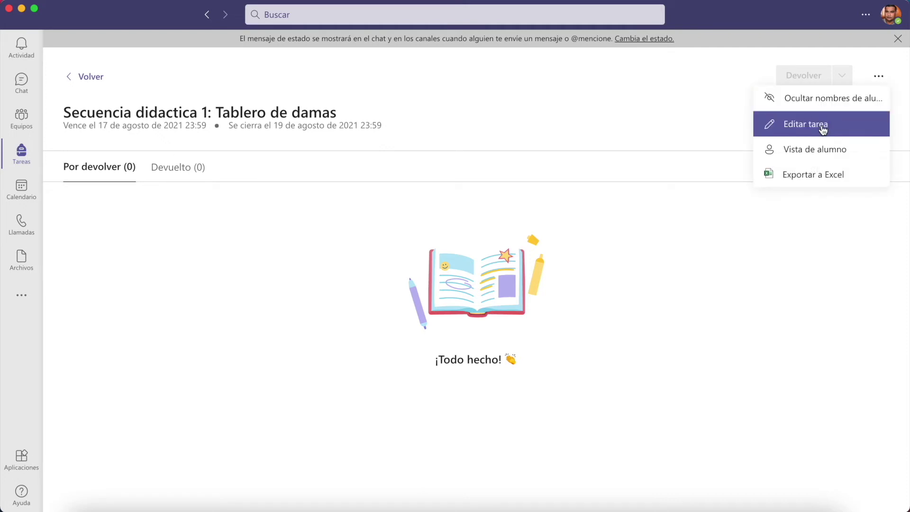
pyautogui.click(547, 123)
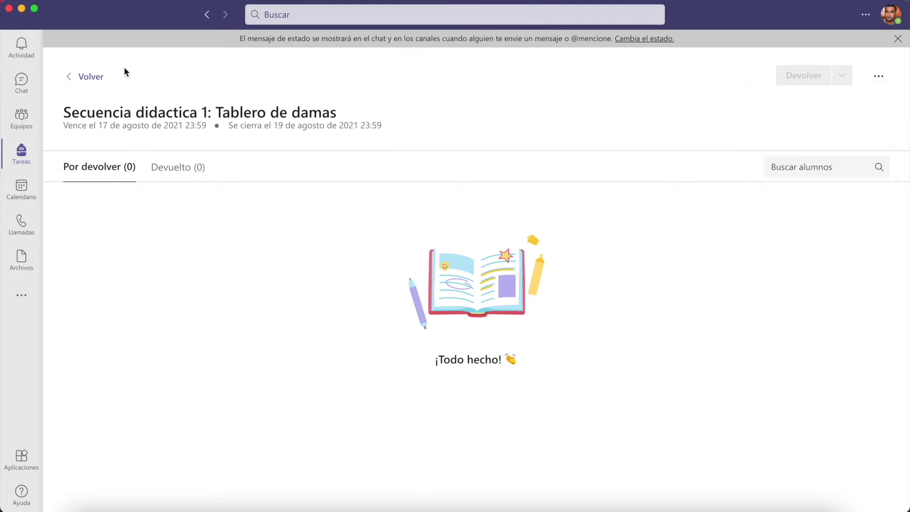
# Return to the assignments list, view Secuencia didáctica 2: distancia en el tablero, and go back to the list
pyautogui.click(76, 78)
pyautogui.click(493, 154)
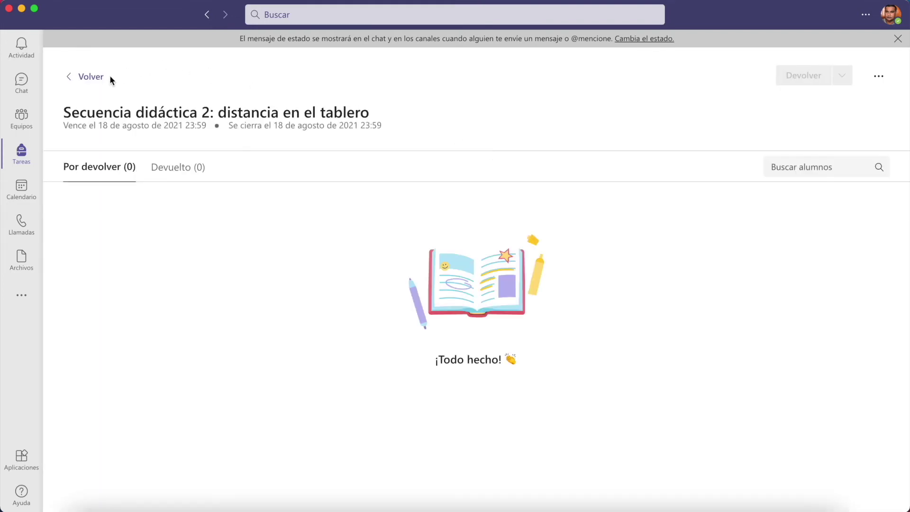
pyautogui.click(87, 79)
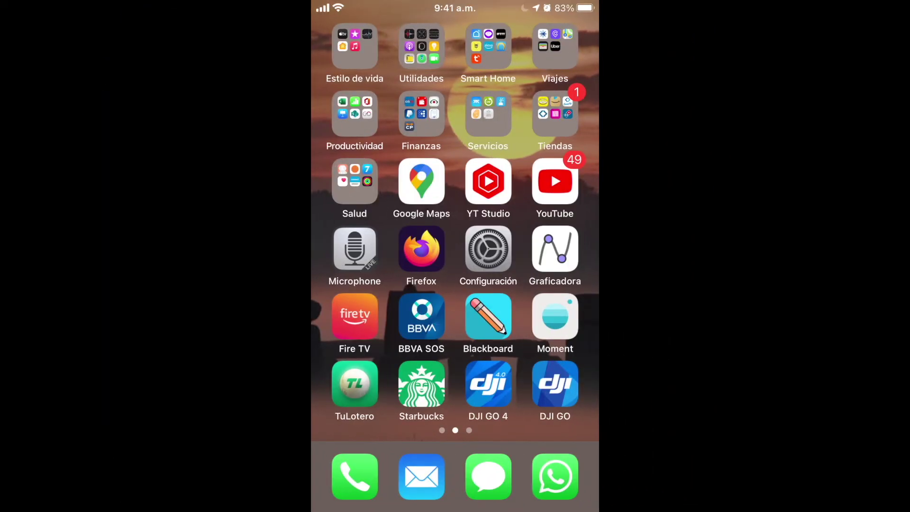
# Switch to Teams on the phone, open its Tareas section and look through the assigned tasks
pyautogui.hscroll(-5, 455, 228)
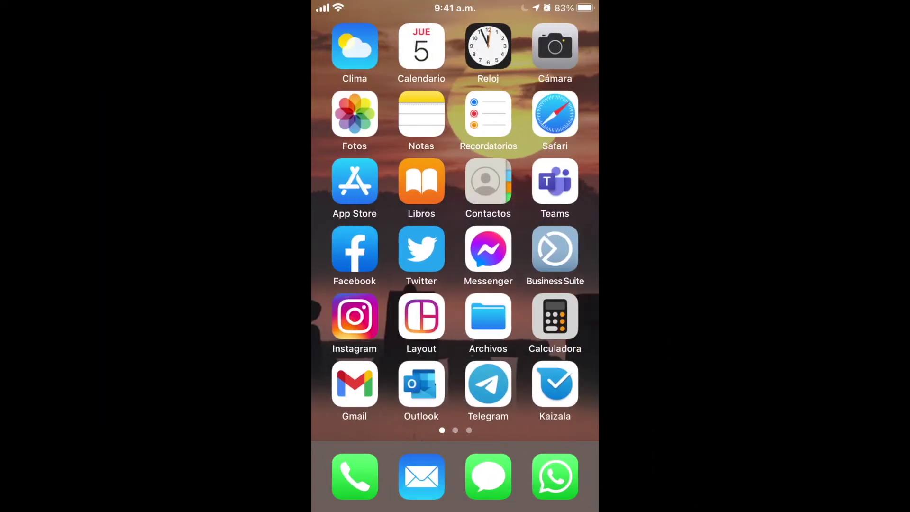
pyautogui.hscroll(5, 455, 228)
pyautogui.hscroll(-5, 455, 228)
pyautogui.click(555, 181)
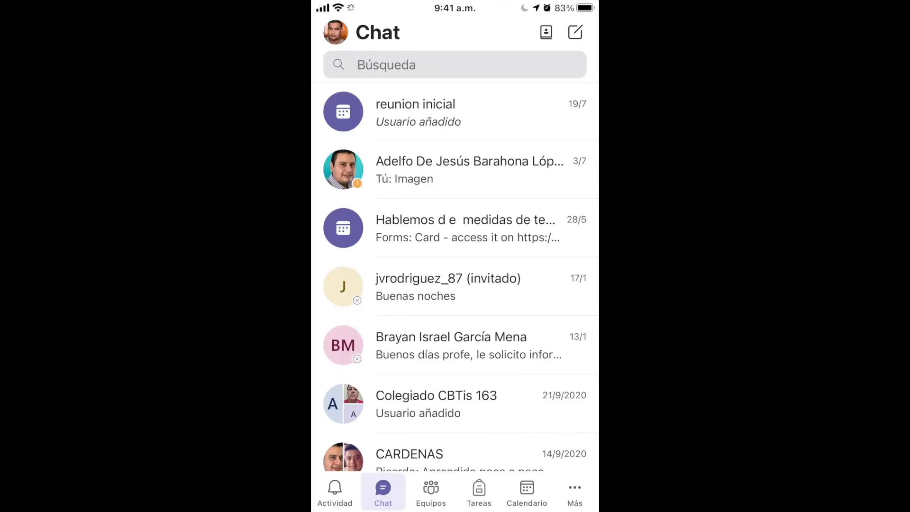
pyautogui.click(431, 493)
pyautogui.click(479, 493)
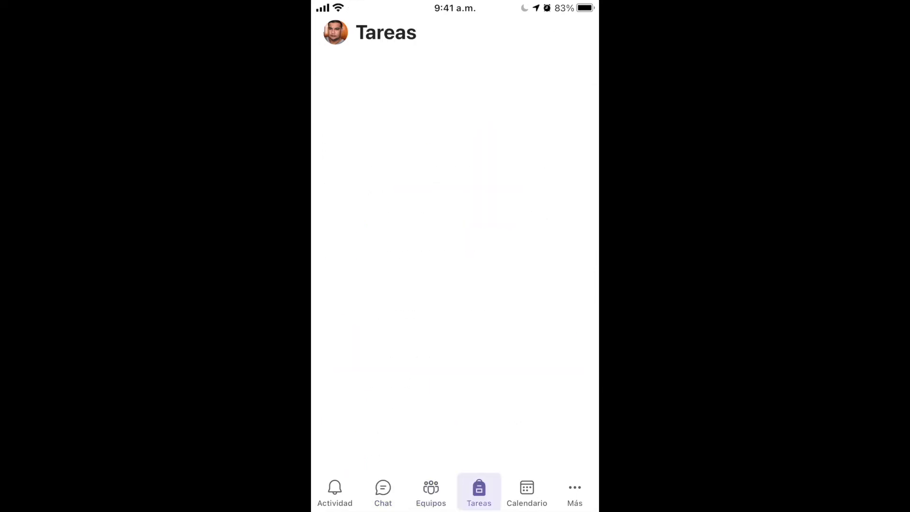
pyautogui.scroll(-5, 455, 285)
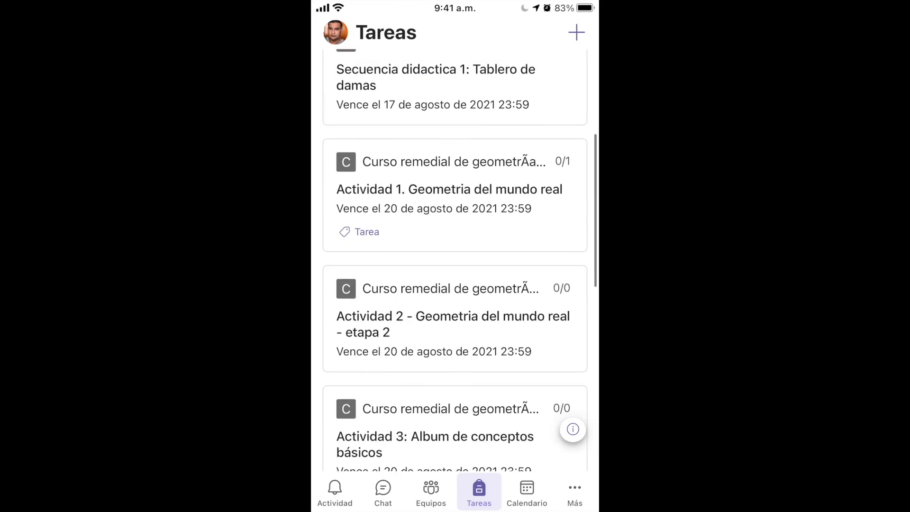
pyautogui.scroll(10, 456, 285)
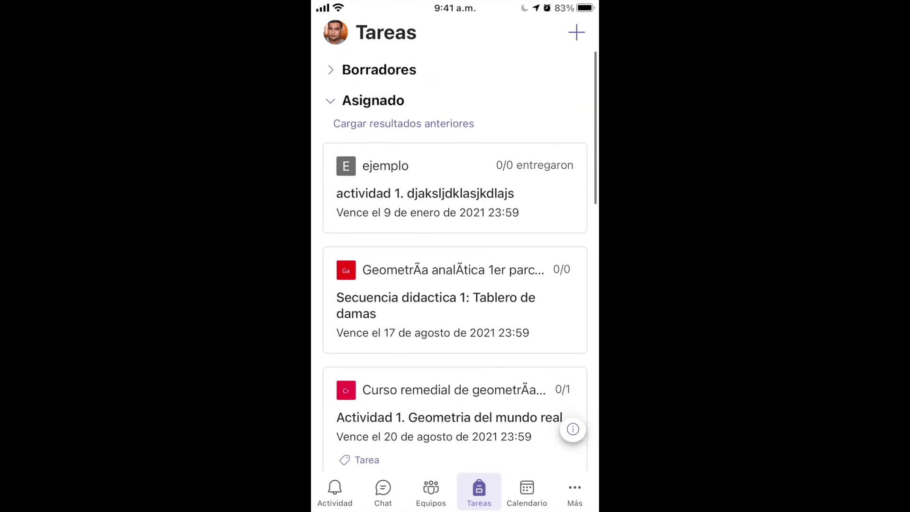
# Create a new assignment (Nueva tarea) for the class Geometría analítica 1er parcial
pyautogui.click(577, 33)
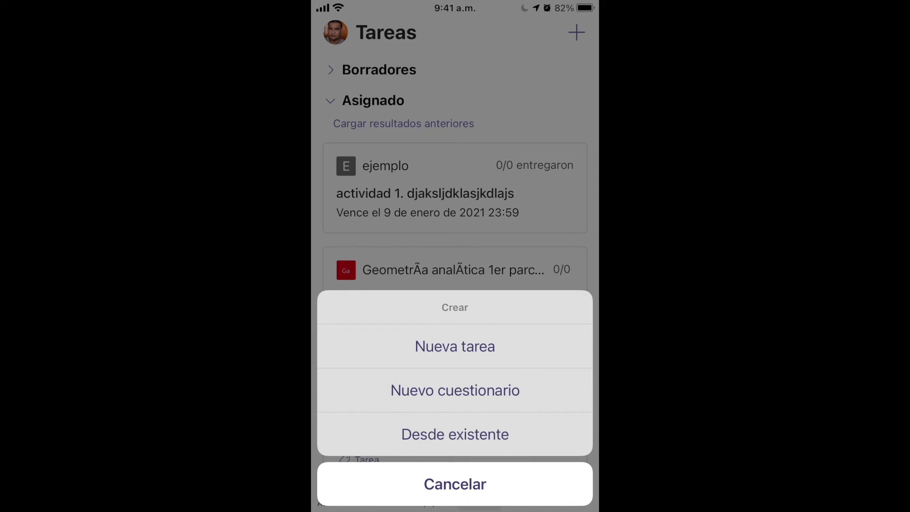
pyautogui.click(455, 346)
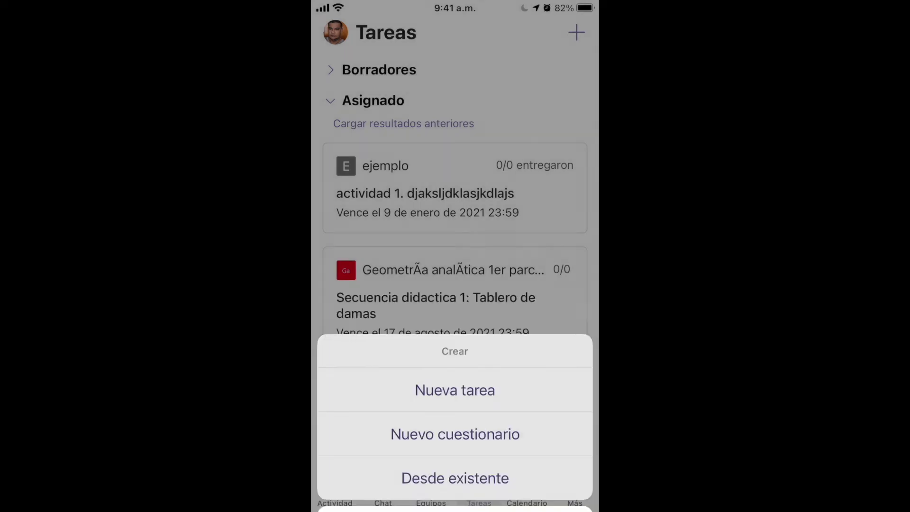
pyautogui.scroll(-3, 455, 256)
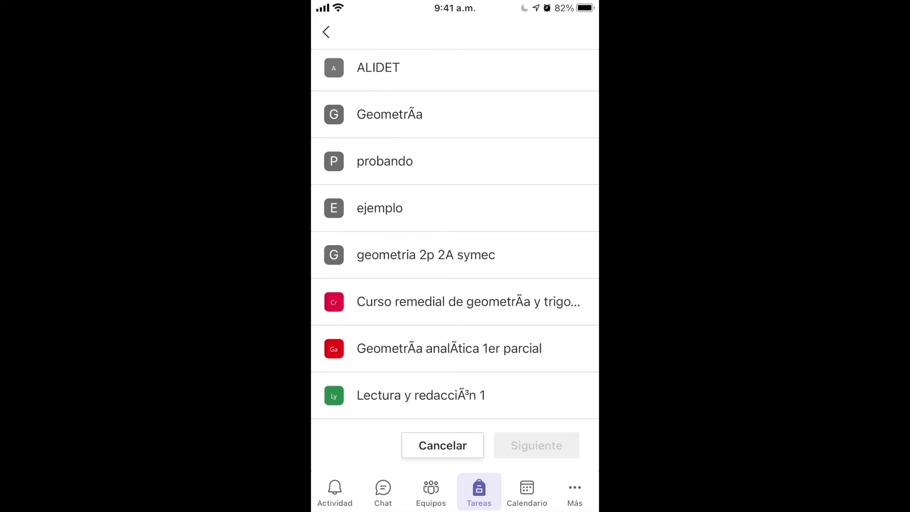
pyautogui.click(449, 349)
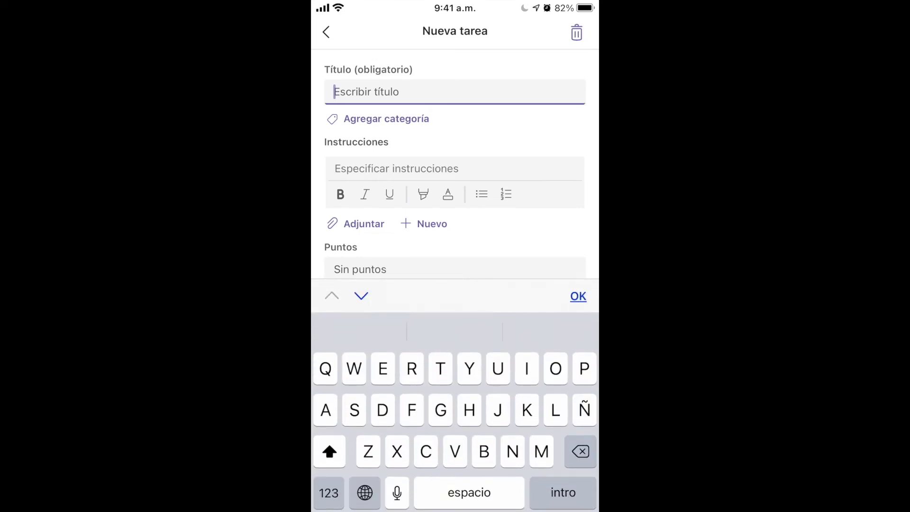
# Title the new assignment "Secuencia didáctica 2: distancia en el tablero"
pyautogui.write('Secuencia dia')
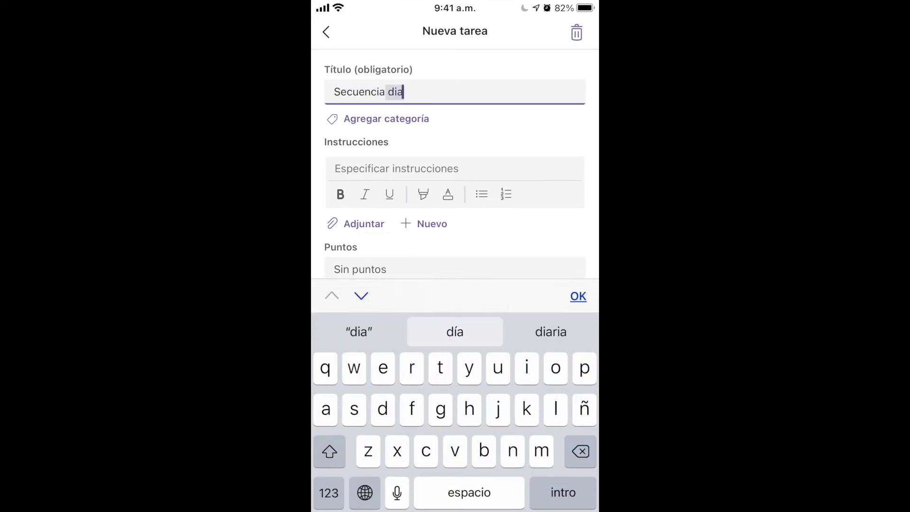
pyautogui.press('BackSpace')
pyautogui.write('d')
pyautogui.press('BackSpace')
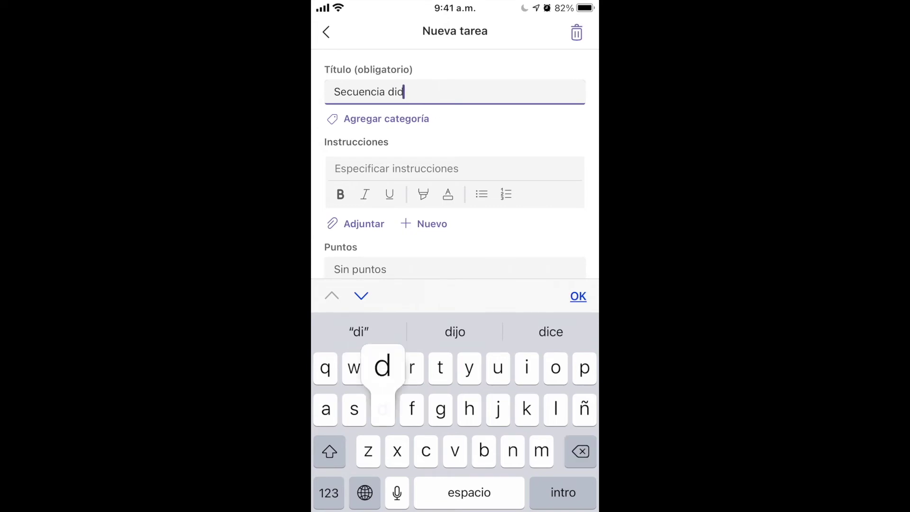
pyautogui.write('dáctica 2: ')
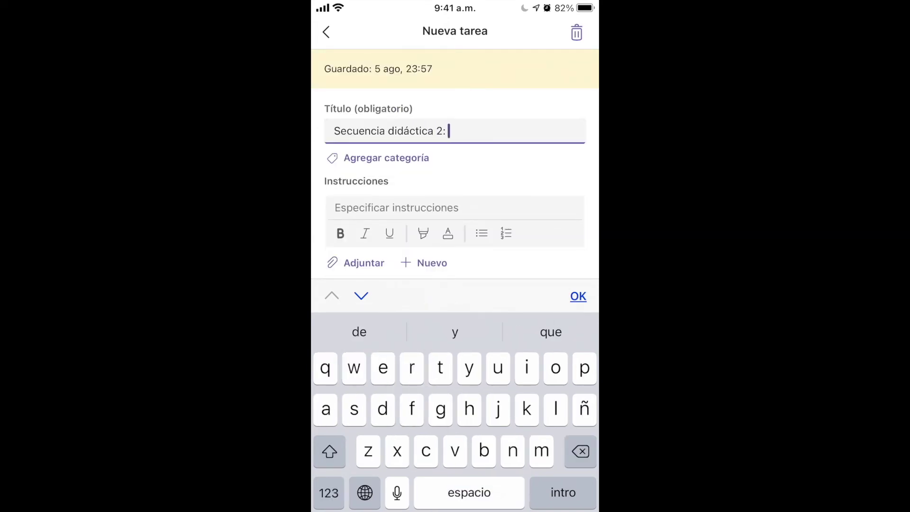
pyautogui.write('distanc')
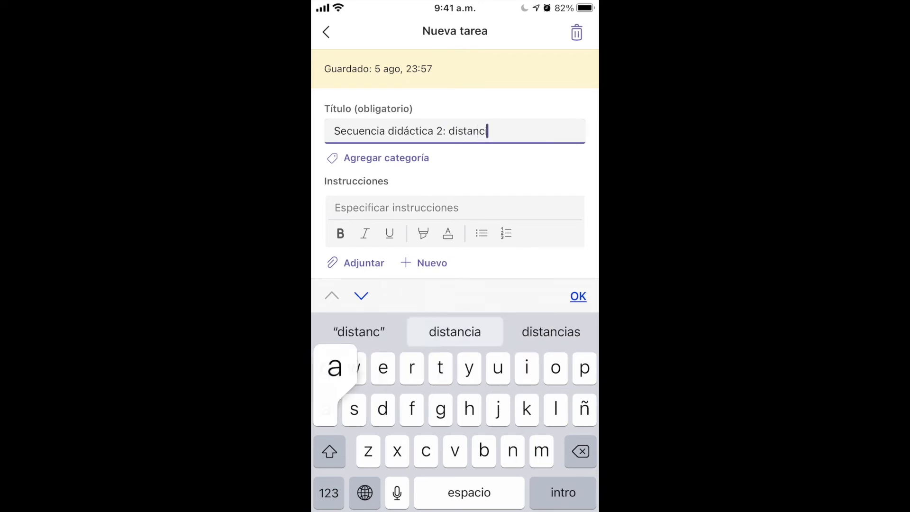
pyautogui.write('ia en el tablero')
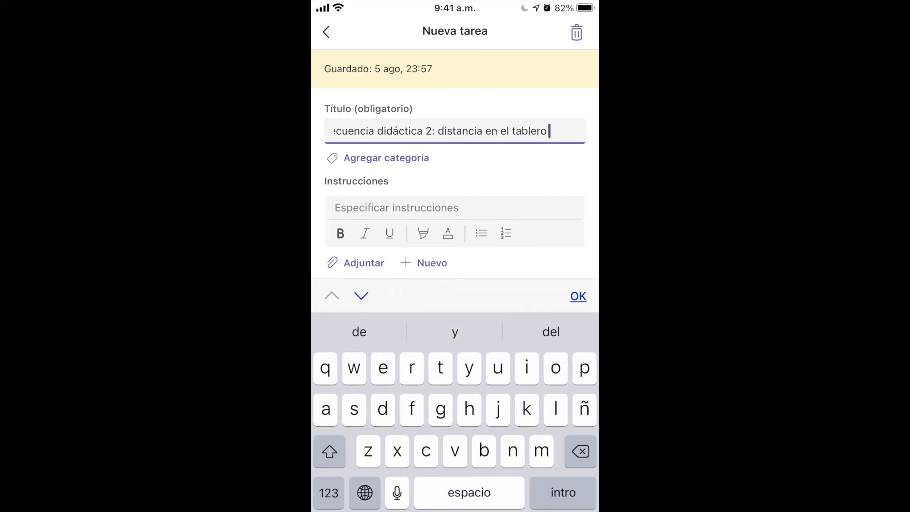
# Write the instructions as a numbered list with bold turned on, ending the first item with "cada una de las 3 líneas"
pyautogui.click(455, 207)
pyautogui.click(328, 494)
pyautogui.write('1.')
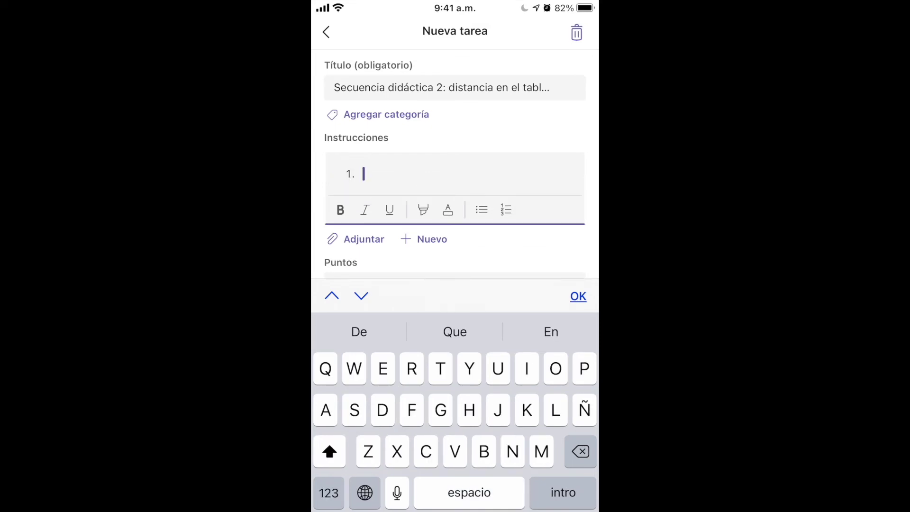
pyautogui.click(340, 210)
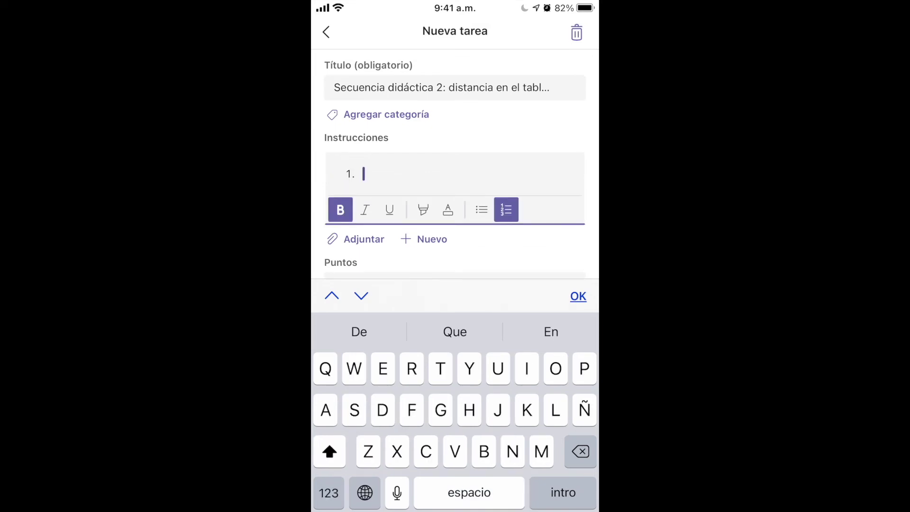
pyautogui.write('ada una de las 3 líneas')
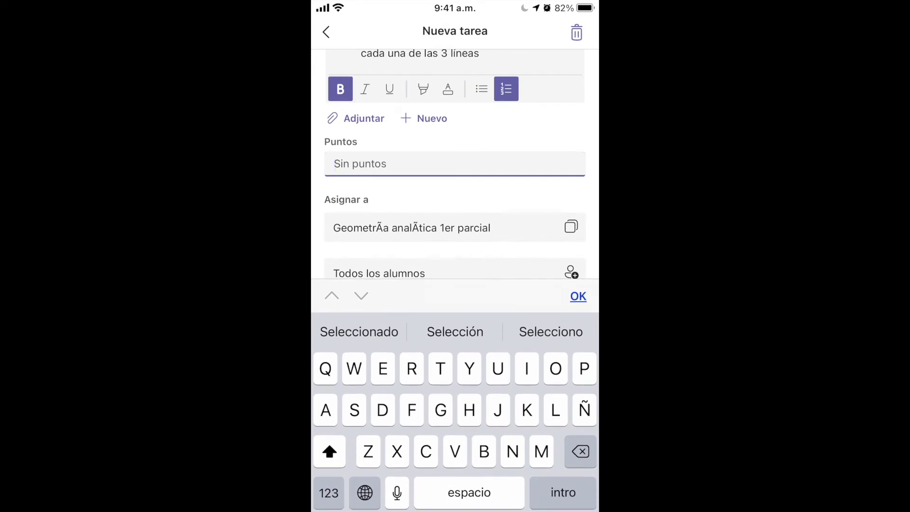
# Set the assignment's points to 20
pyautogui.click(329, 507)
pyautogui.write('1')
pyautogui.press('BackSpace')
pyautogui.write('20')
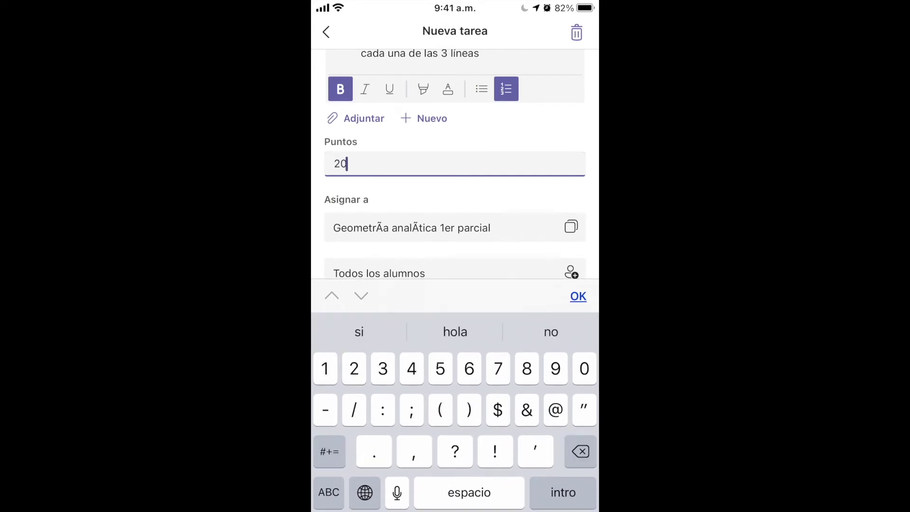
pyautogui.click(578, 296)
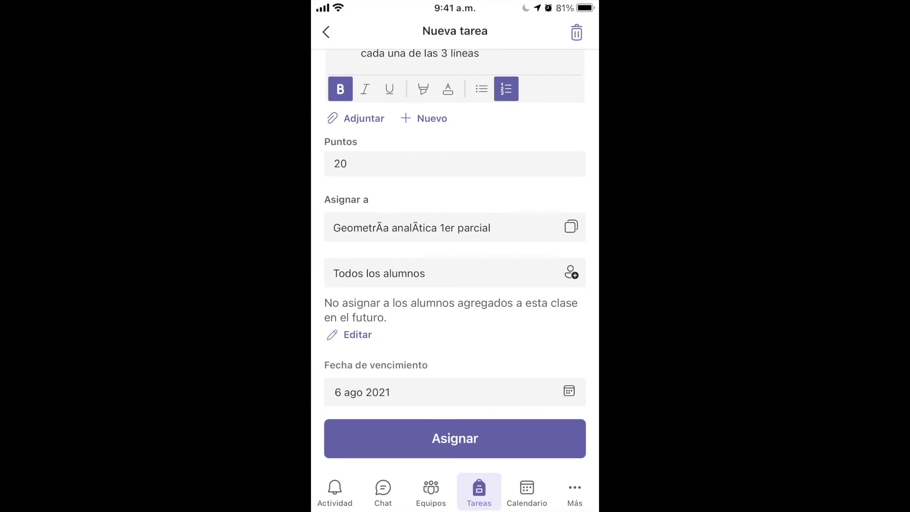
# Set the task to be assigned to all students added to this class in the future
pyautogui.click(358, 335)
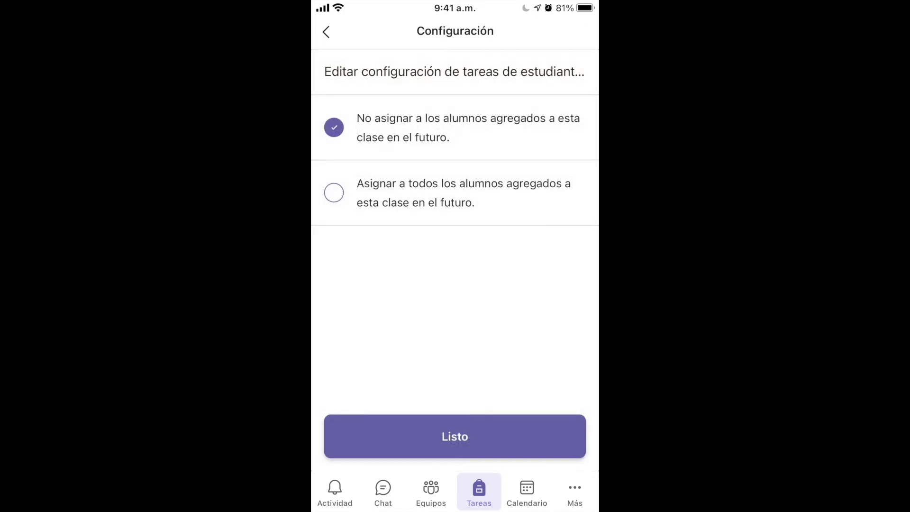
pyautogui.click(333, 192)
pyautogui.click(455, 436)
pyautogui.scroll(-3, 455, 228)
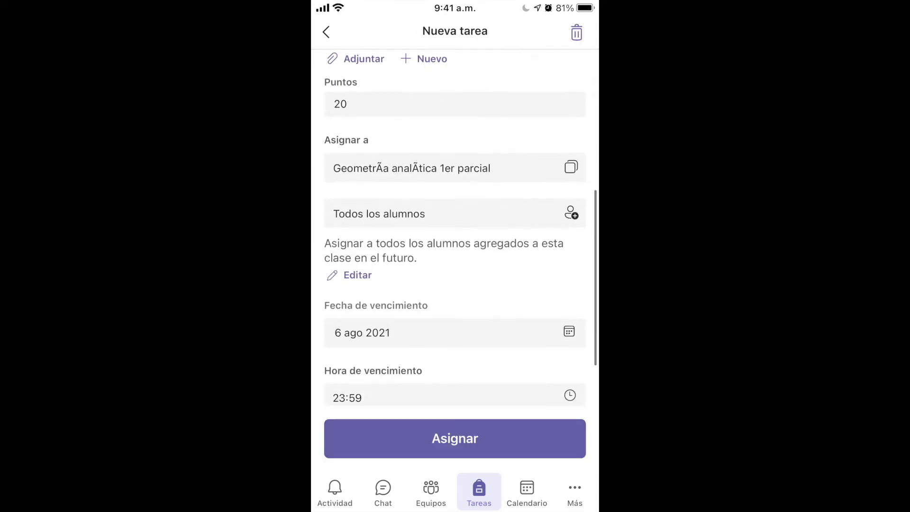